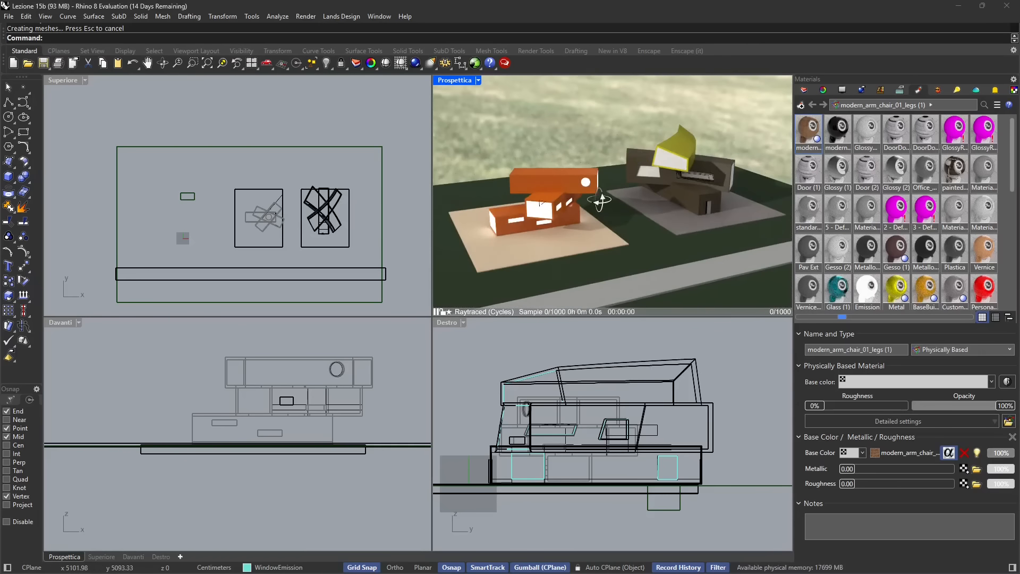
Step: Pause the raytraced rendering and set the Prospettica viewport to the Rendered display mode
{"action": "mouse_move", "coordinate": [600, 200]}
{"action": "right_mouse_down"}
{"action": "mouse_move", "coordinate": [576, 204]}
{"action": "mouse_move", "coordinate": [612, 196]}
{"action": "right_mouse_up"}
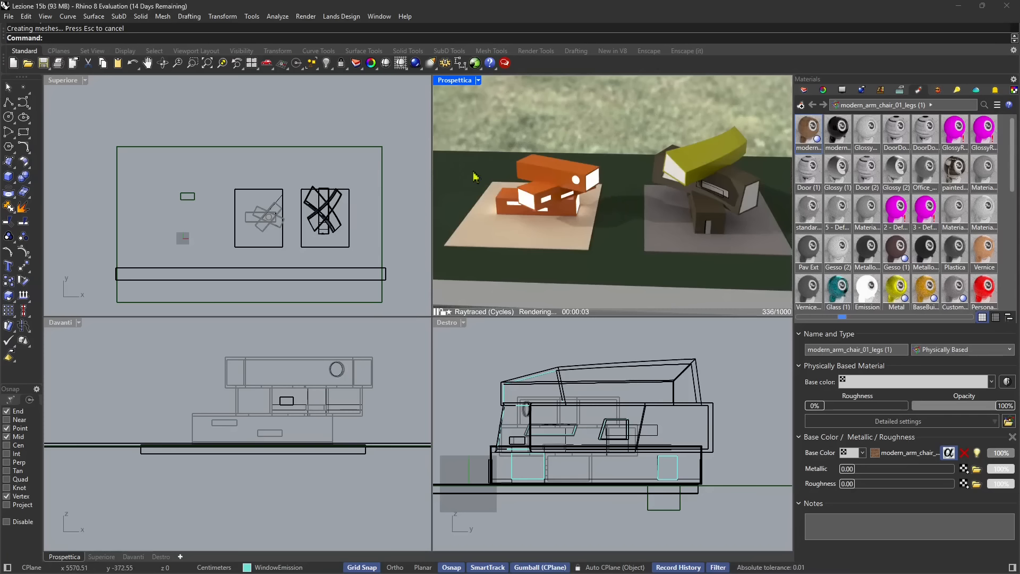
{"action": "left_click", "coordinate": [438, 313]}
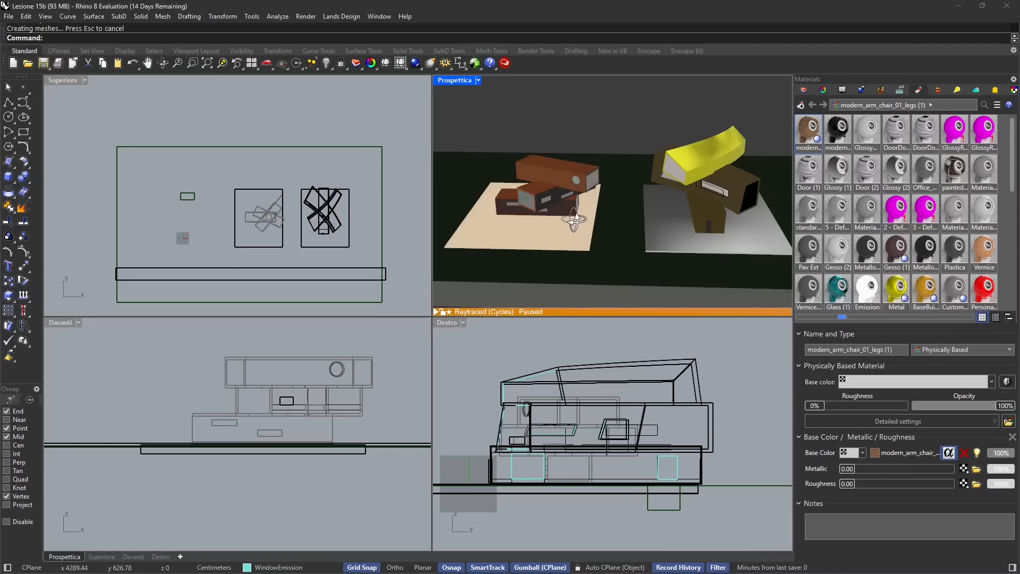
{"action": "right_click_drag", "start_coordinate": [574, 221], "coordinate": [515, 192]}
{"action": "left_click", "coordinate": [478, 80]}
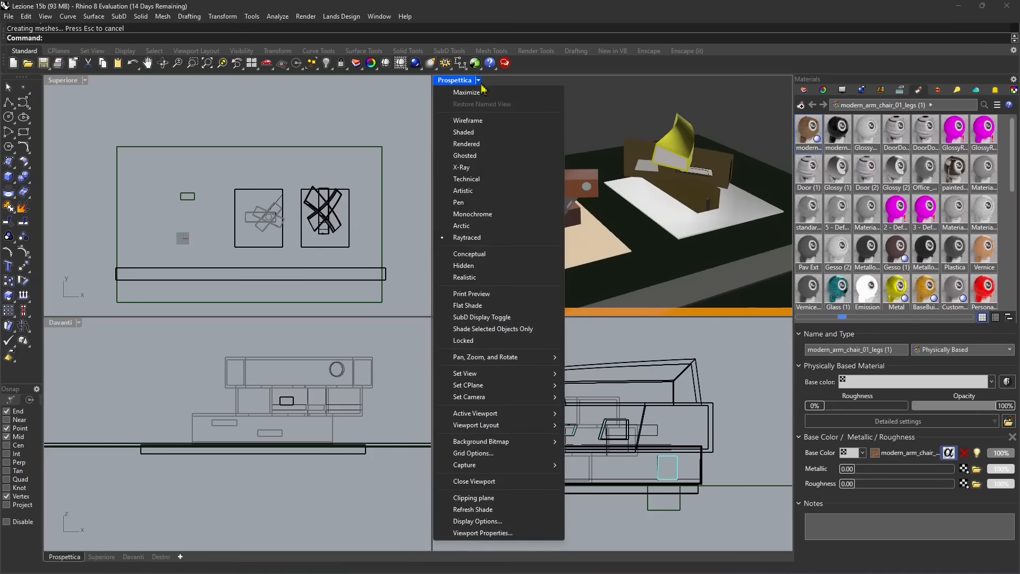
{"action": "left_click", "coordinate": [468, 143]}
Step: Set the Prospettica viewport to the Raytraced display mode and view the two houses from another angle
{"action": "mouse_move", "coordinate": [632, 233]}
{"action": "right_mouse_down"}
{"action": "mouse_move", "coordinate": [543, 216]}
{"action": "mouse_move", "coordinate": [585, 205]}
{"action": "mouse_move", "coordinate": [690, 218]}
{"action": "mouse_move", "coordinate": [648, 233]}
{"action": "mouse_move", "coordinate": [586, 225]}
{"action": "mouse_move", "coordinate": [606, 225]}
{"action": "right_mouse_up"}
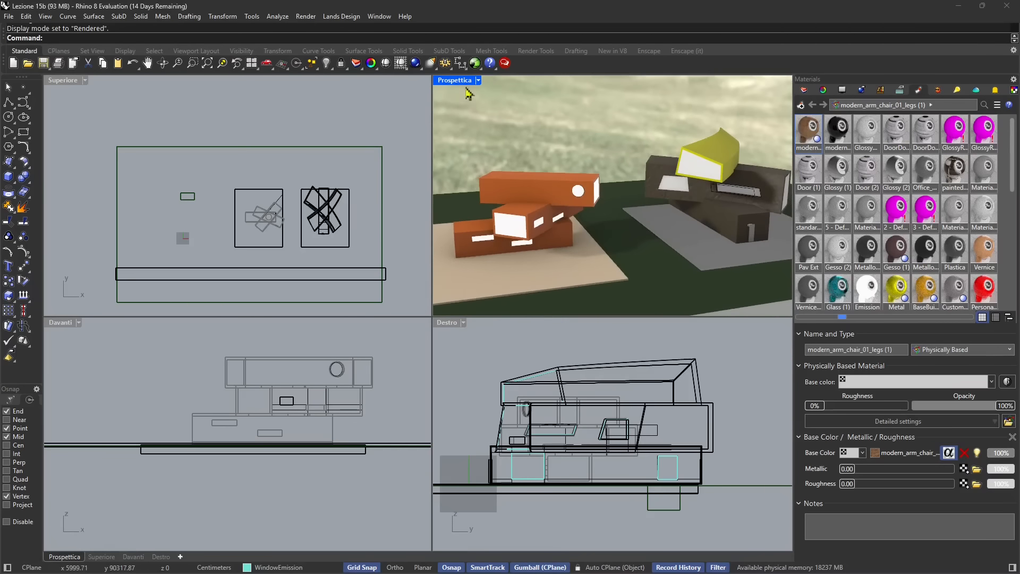
{"action": "left_click", "coordinate": [467, 80]}
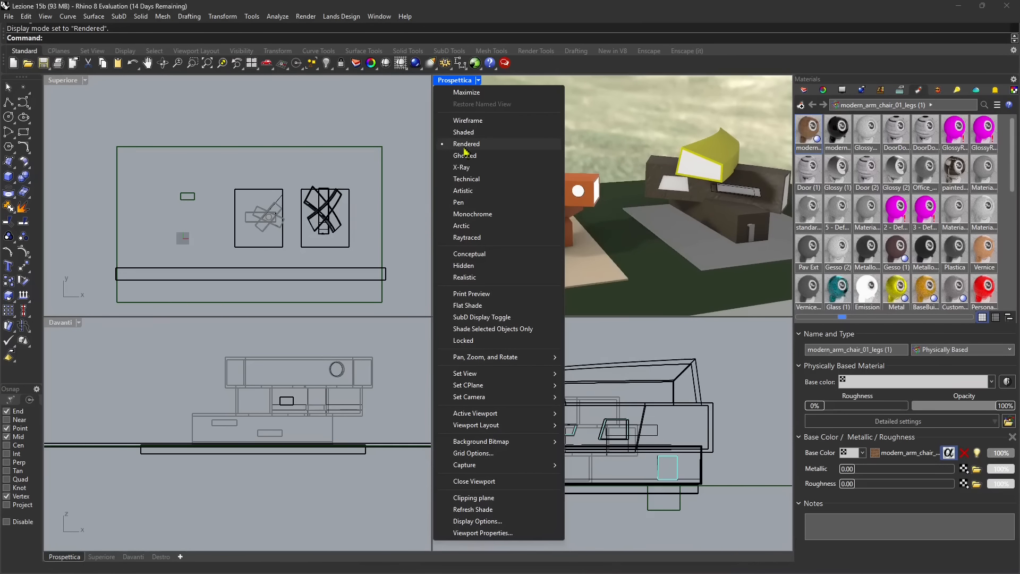
{"action": "right_click_drag", "start_coordinate": [641, 195], "coordinate": [690, 176]}
{"action": "left_click", "coordinate": [468, 81]}
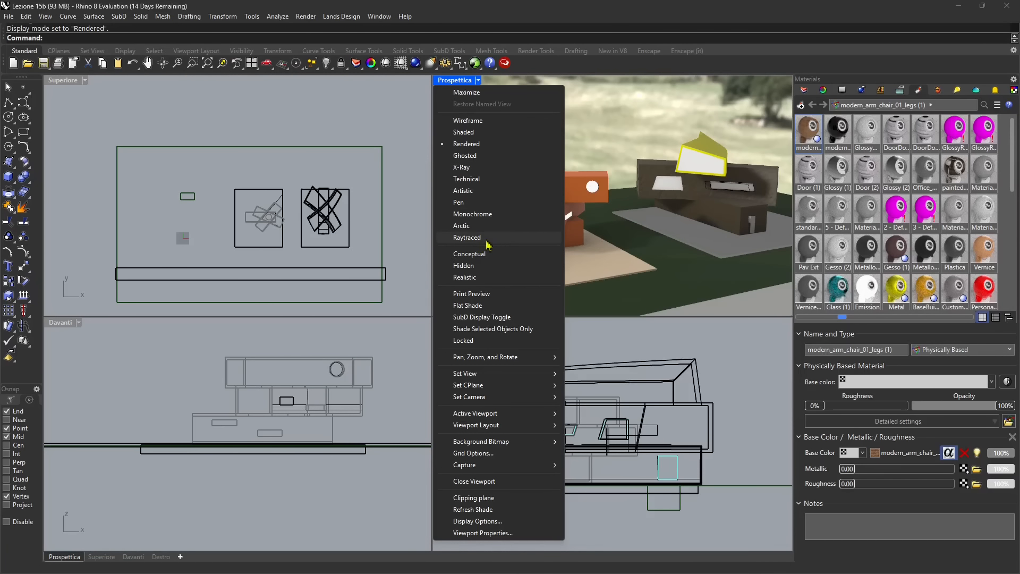
{"action": "left_click", "coordinate": [486, 241]}
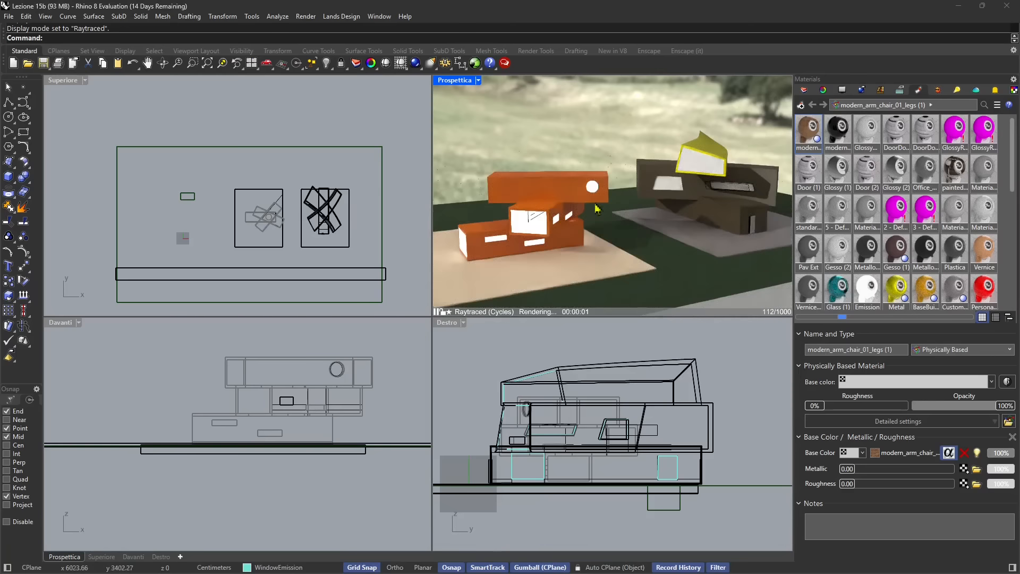
{"action": "mouse_move", "coordinate": [597, 209]}
{"action": "right_mouse_down"}
{"action": "mouse_move", "coordinate": [574, 186]}
{"action": "mouse_move", "coordinate": [600, 210]}
{"action": "right_mouse_up"}
Step: Return the Prospettica viewport to the Rendered display mode
{"action": "left_click", "coordinate": [478, 80]}
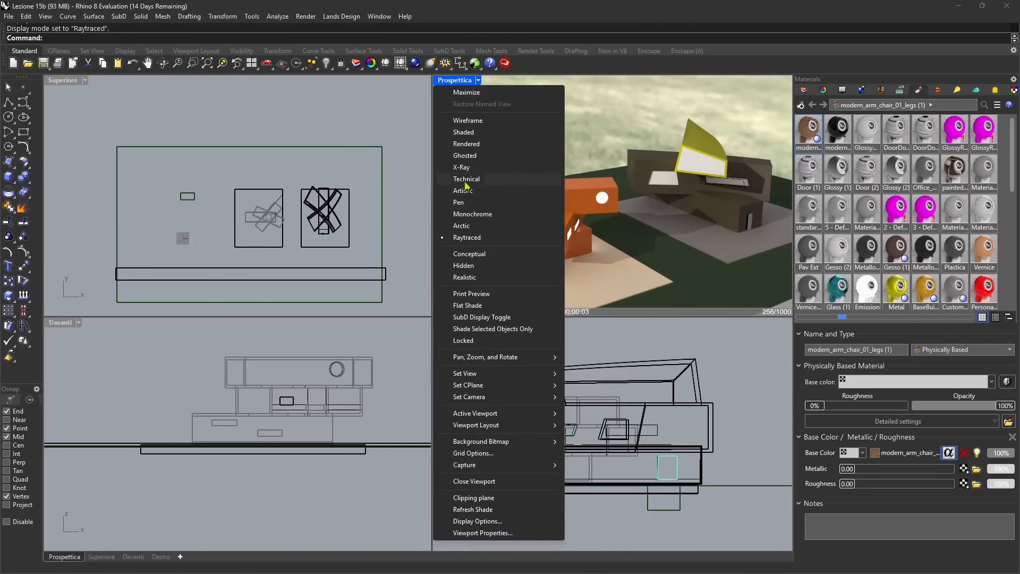
{"action": "left_click", "coordinate": [467, 144]}
{"action": "scroll", "coordinate": [589, 228], "scroll_direction": "down", "scroll_amount": 5}
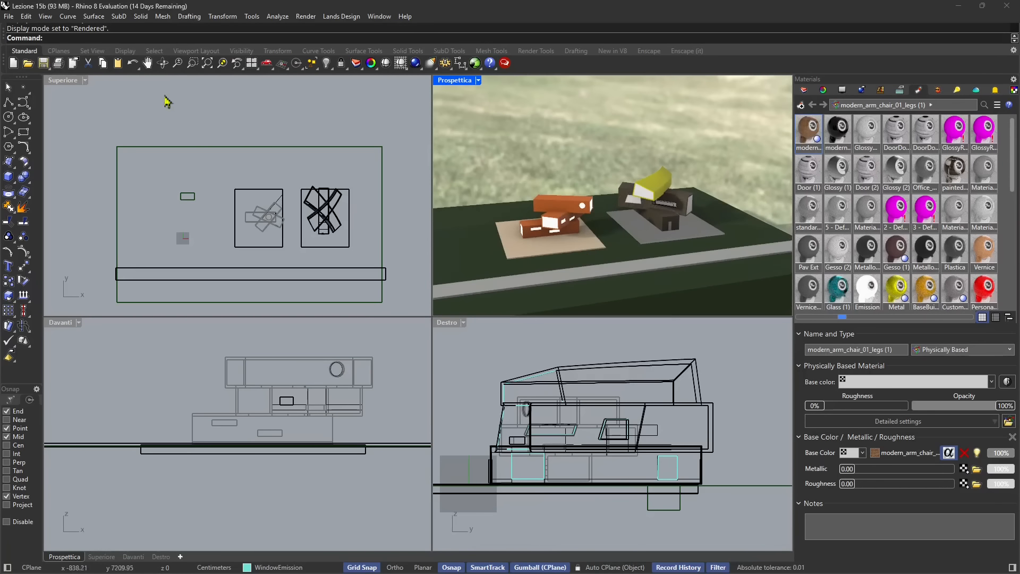
Step: Export both houses with their square bases as a Rhino 8 3D model named arch in the Assets folder
{"action": "scroll", "coordinate": [620, 247], "scroll_direction": "down", "scroll_amount": 4}
{"action": "scroll", "coordinate": [607, 244], "scroll_direction": "up", "scroll_amount": 4}
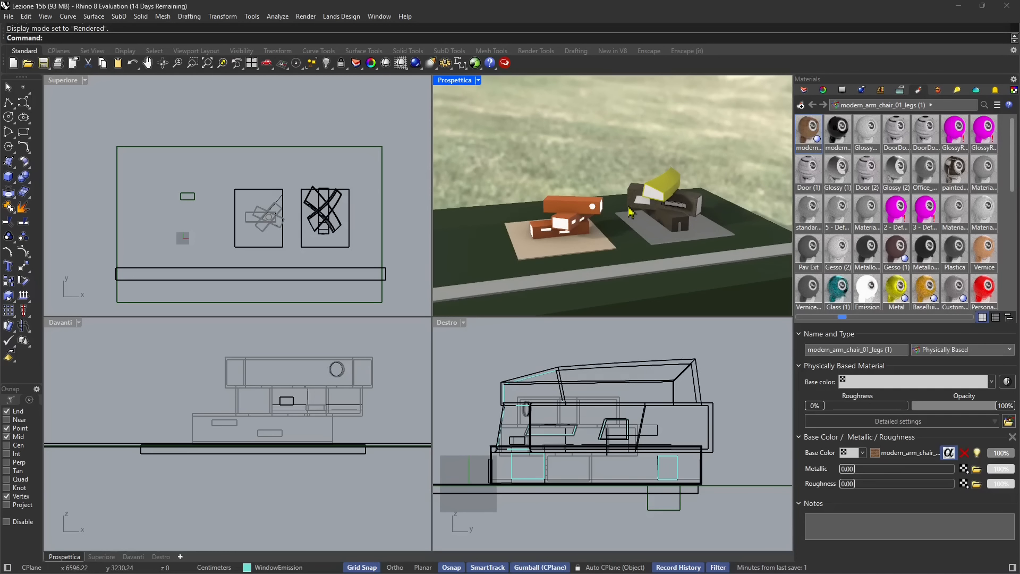
{"action": "scroll", "coordinate": [292, 225], "scroll_direction": "up", "scroll_amount": 2}
{"action": "left_click_drag", "start_coordinate": [210, 164], "coordinate": [375, 262]}
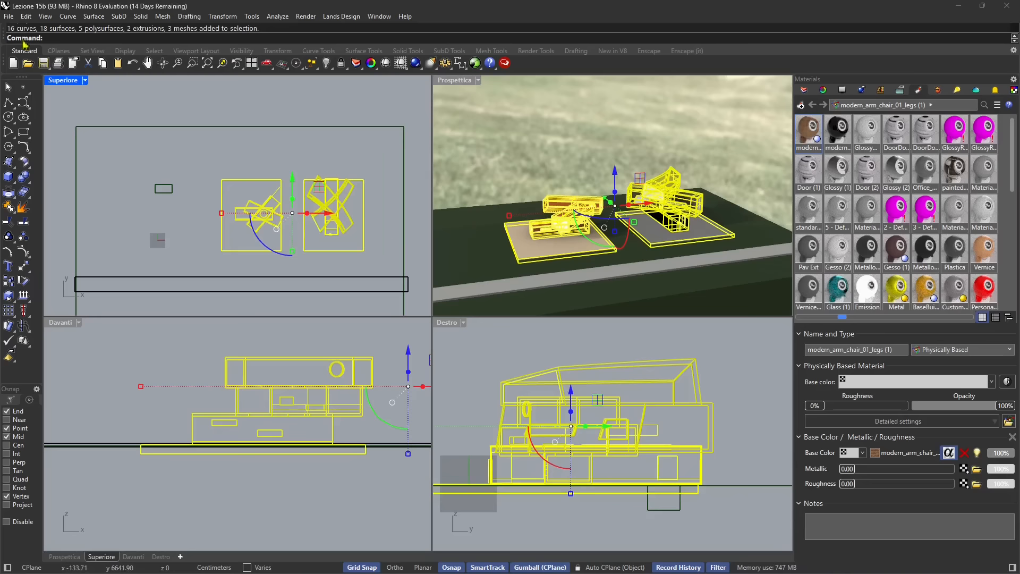
{"action": "left_click", "coordinate": [9, 16]}
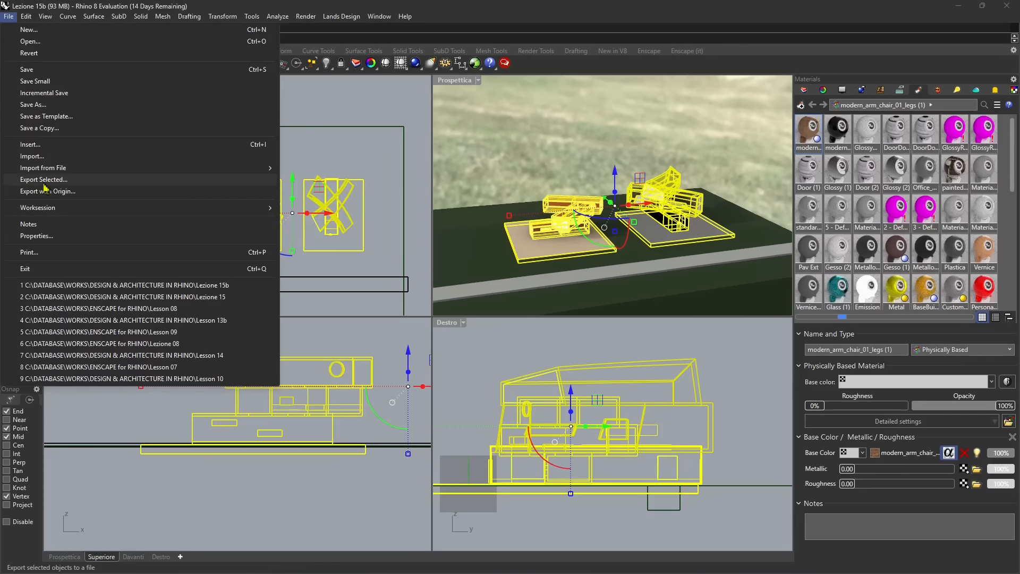
{"action": "left_click", "coordinate": [44, 183]}
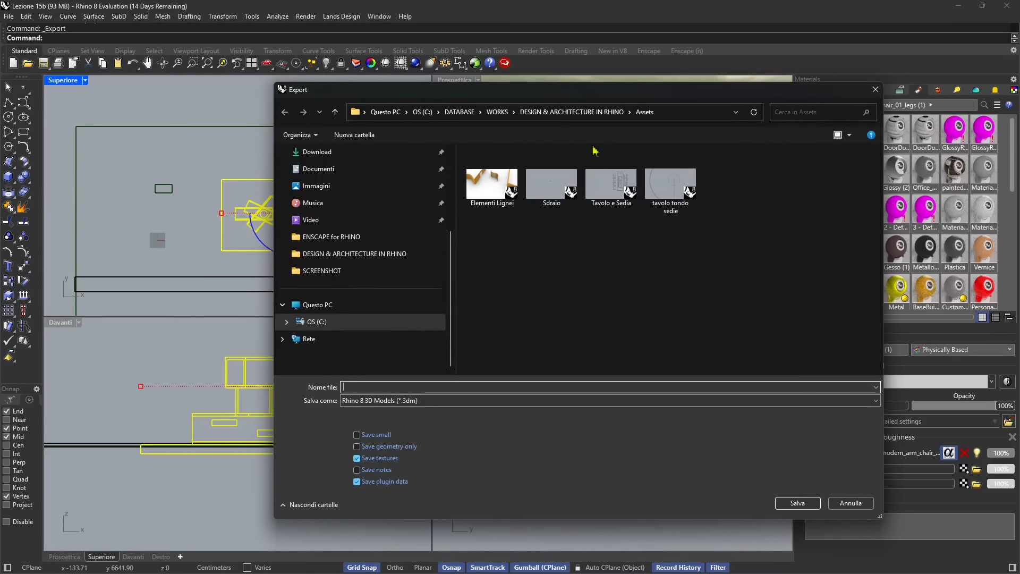
{"action": "type", "text": "arc"}
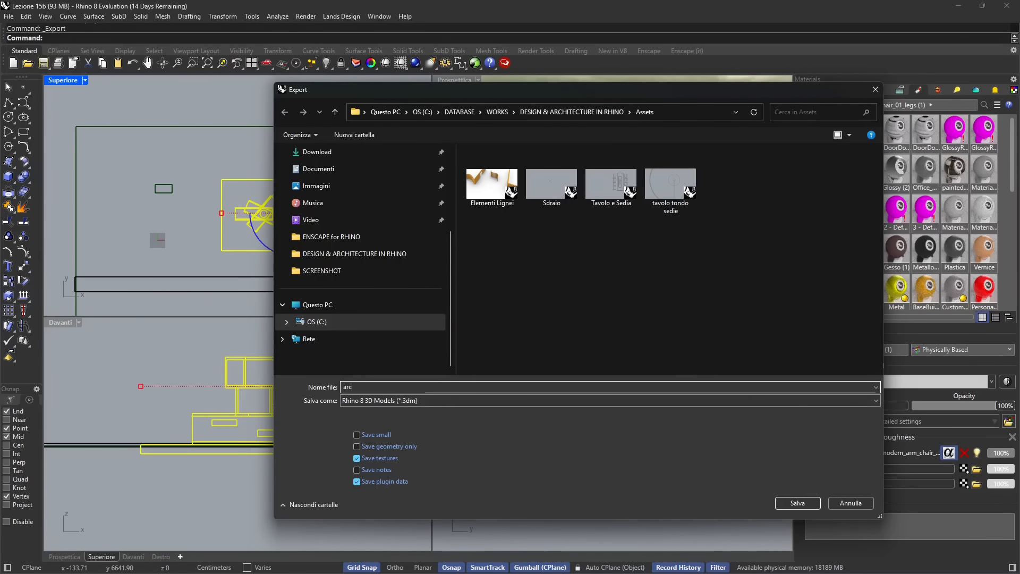
{"action": "type", "text": "h"}
{"action": "left_click", "coordinate": [779, 503]}
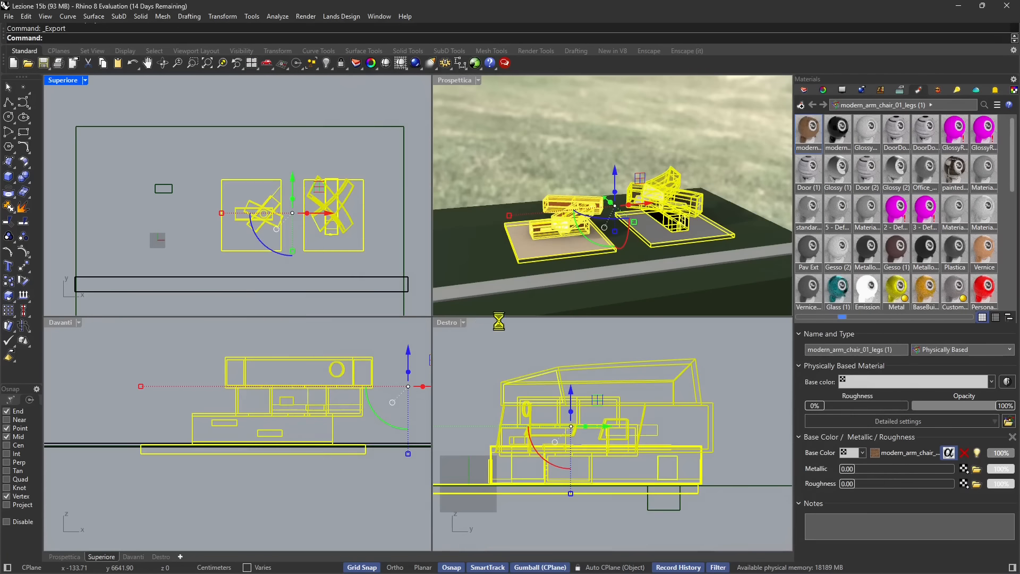
Step: Create a new document from the Large Objects - Meters template
{"action": "left_click", "coordinate": [12, 17]}
{"action": "left_click", "coordinate": [28, 29]}
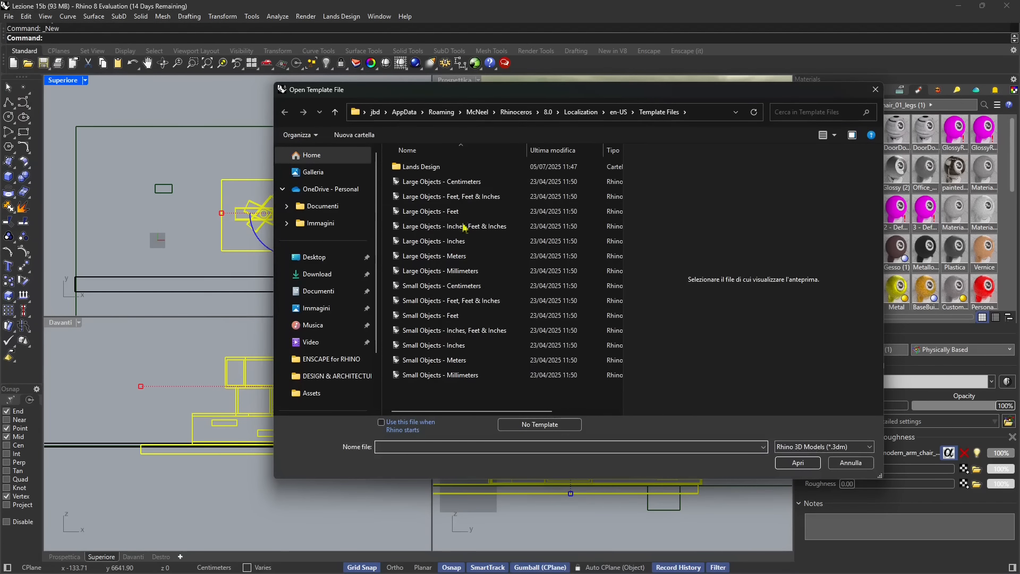
{"action": "left_click", "coordinate": [446, 255]}
{"action": "left_click", "coordinate": [795, 463]}
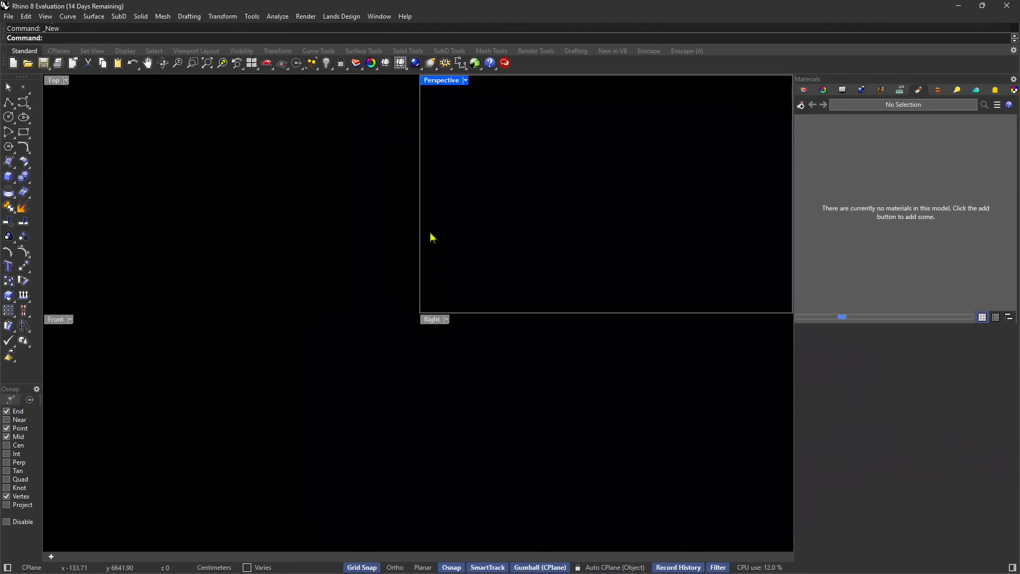
Step: Import the arch model from the Assets folder into the new document
{"action": "left_click", "coordinate": [8, 16]}
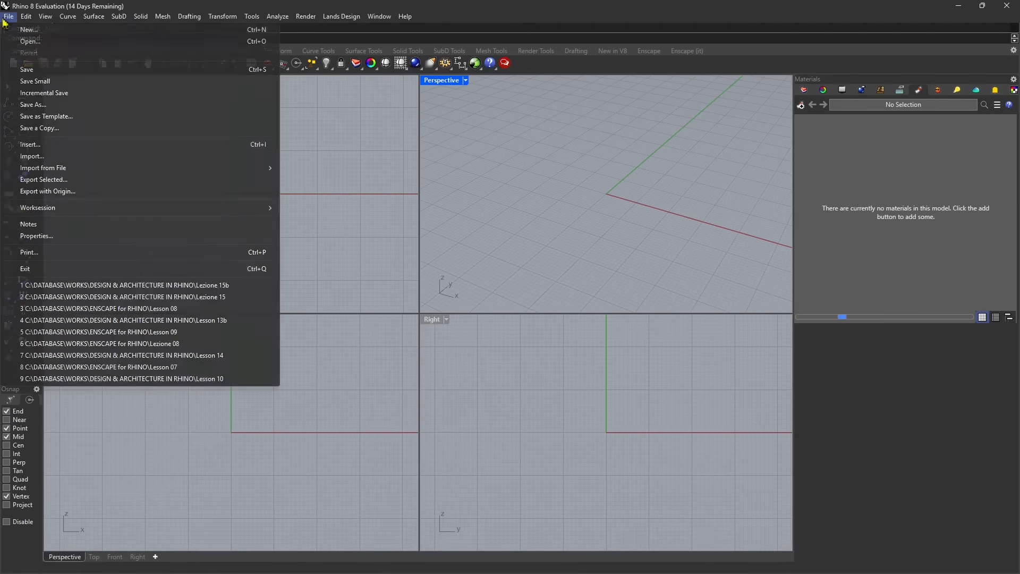
{"action": "left_click", "coordinate": [39, 157]}
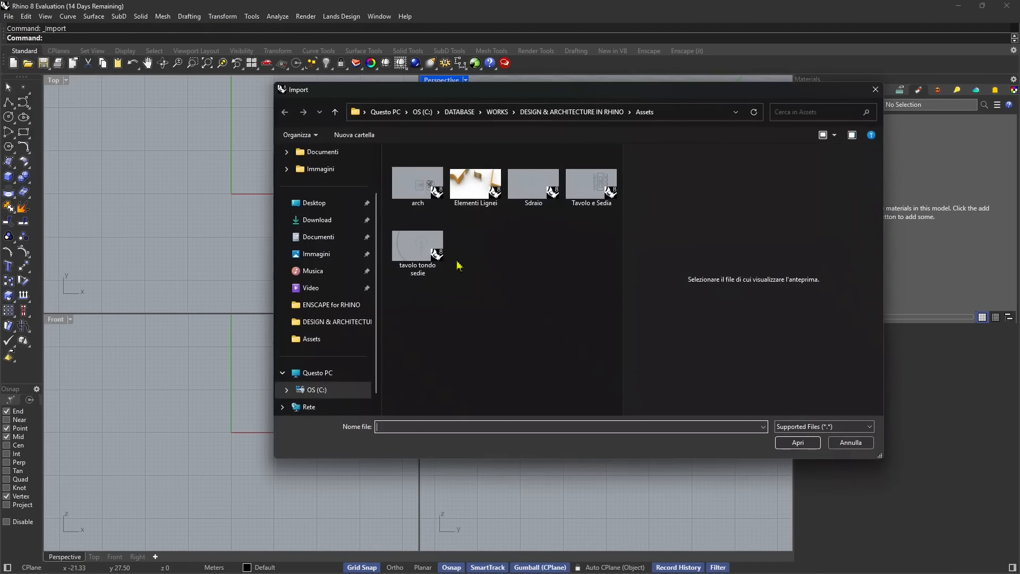
{"action": "double_click", "coordinate": [417, 183]}
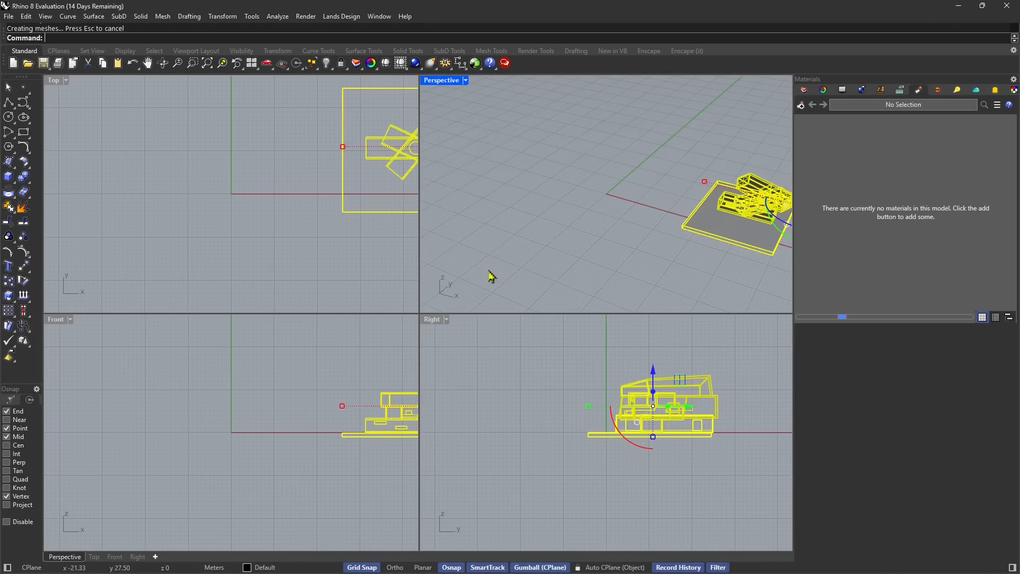
{"action": "scroll", "coordinate": [507, 222], "scroll_direction": "down", "scroll_amount": 4}
{"action": "left_click_drag", "start_coordinate": [731, 222], "coordinate": [654, 199]}
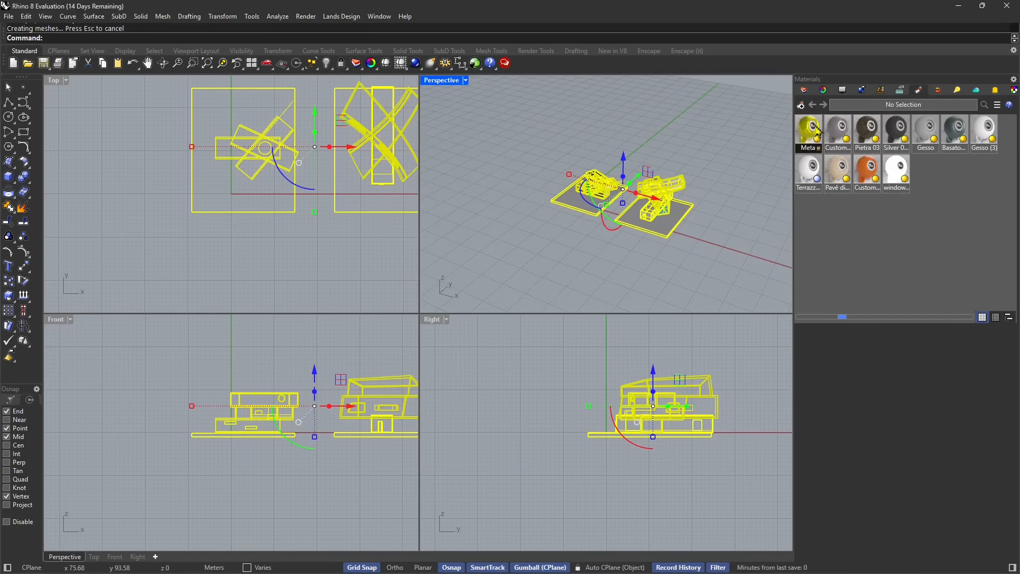
Step: Select the Gesso material, then deselect the imported houses and slightly widen the Materials panel
{"action": "left_click", "coordinate": [932, 147]}
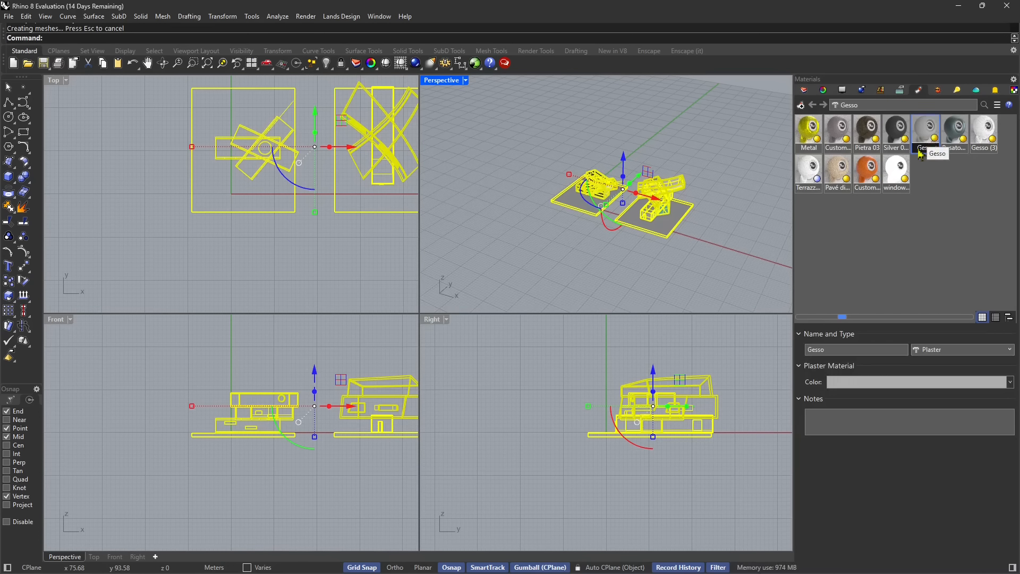
{"action": "left_click", "coordinate": [699, 166]}
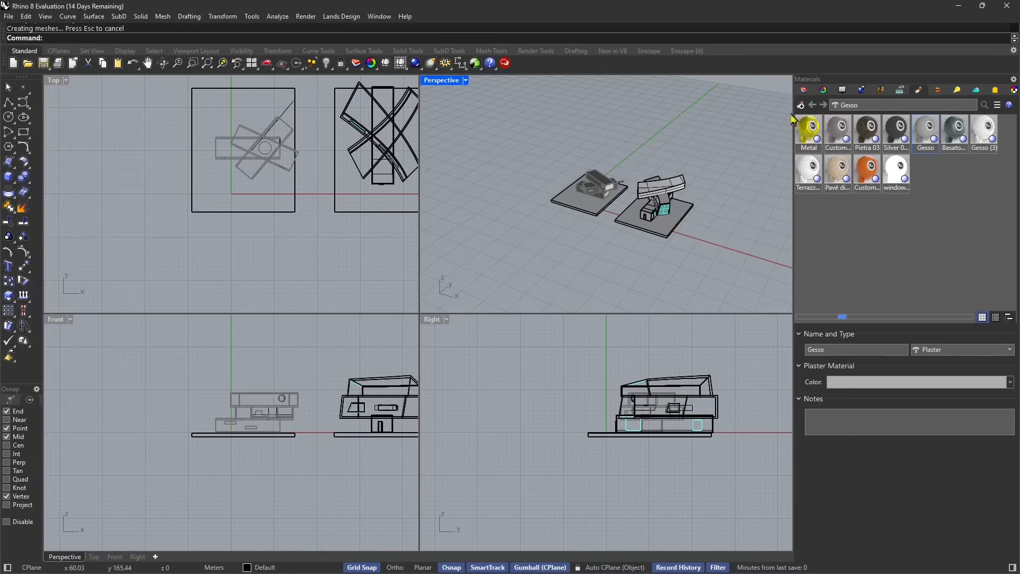
{"action": "mouse_move", "coordinate": [791, 119]}
{"action": "left_mouse_down"}
{"action": "mouse_move", "coordinate": [730, 123]}
{"action": "mouse_move", "coordinate": [778, 127]}
{"action": "left_mouse_up"}
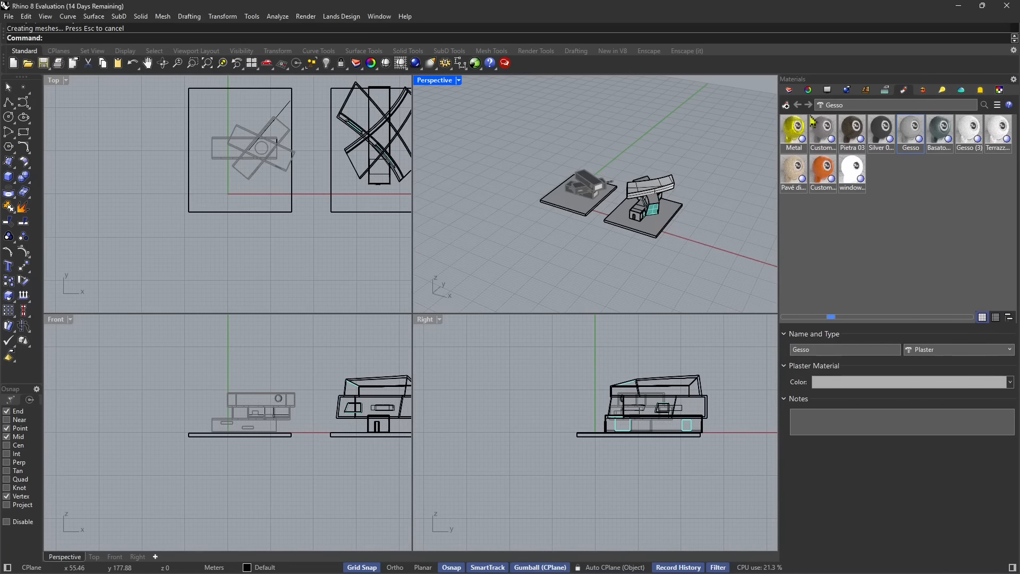
Step: Check which rendering panels are enabled
{"action": "left_click", "coordinate": [307, 19]}
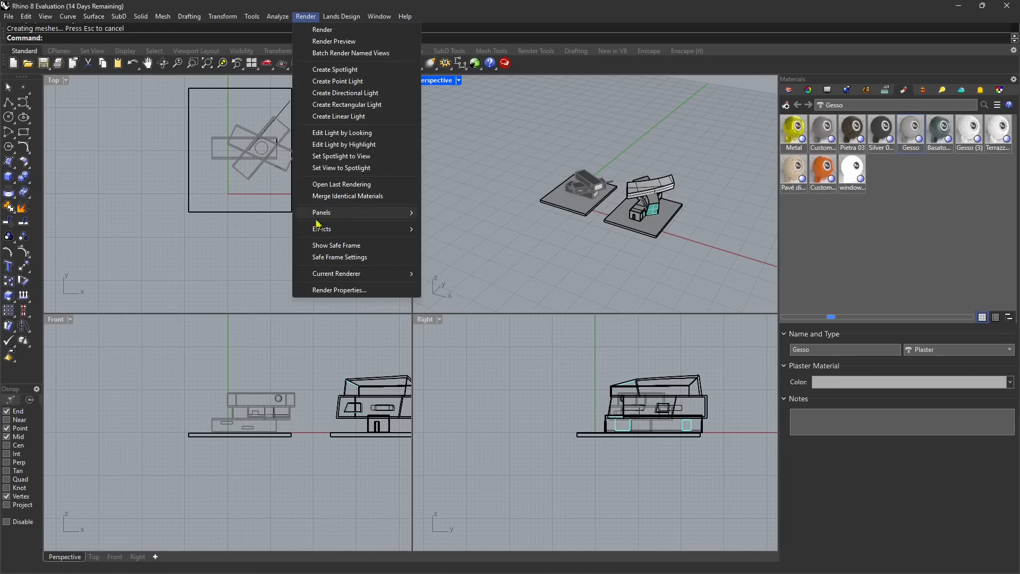
{"action": "mouse_move", "coordinate": [323, 218]}
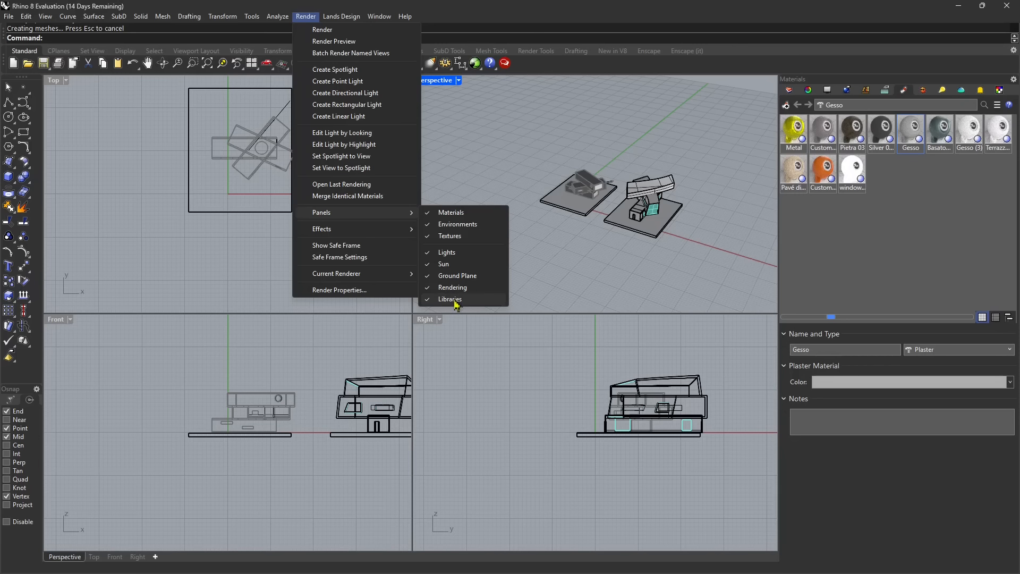
{"action": "left_click", "coordinate": [825, 223]}
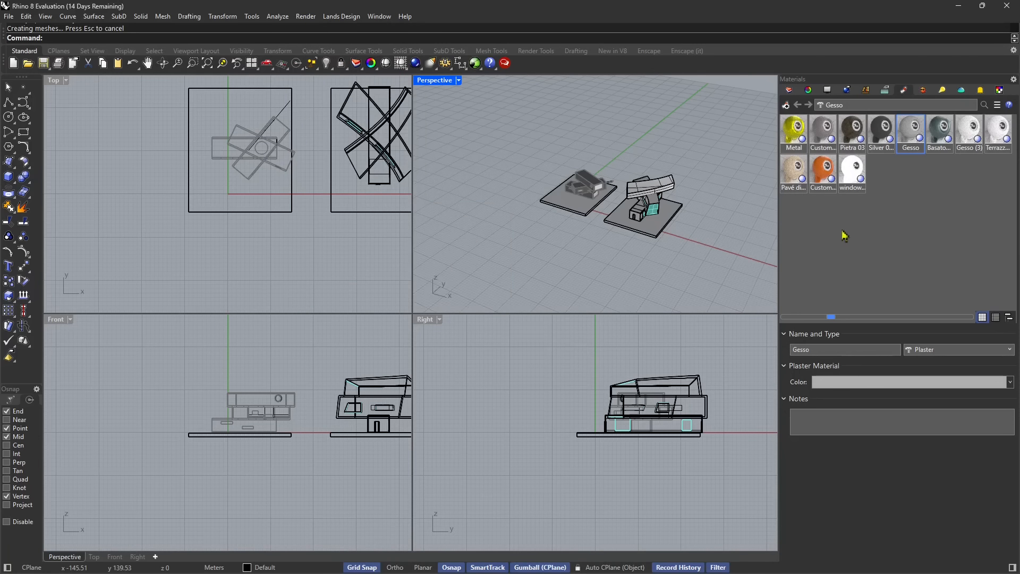
Step: Inspect the two houses up close and show the settings of the grey Custom (1) material
{"action": "scroll", "coordinate": [684, 186], "scroll_direction": "up", "scroll_amount": 10}
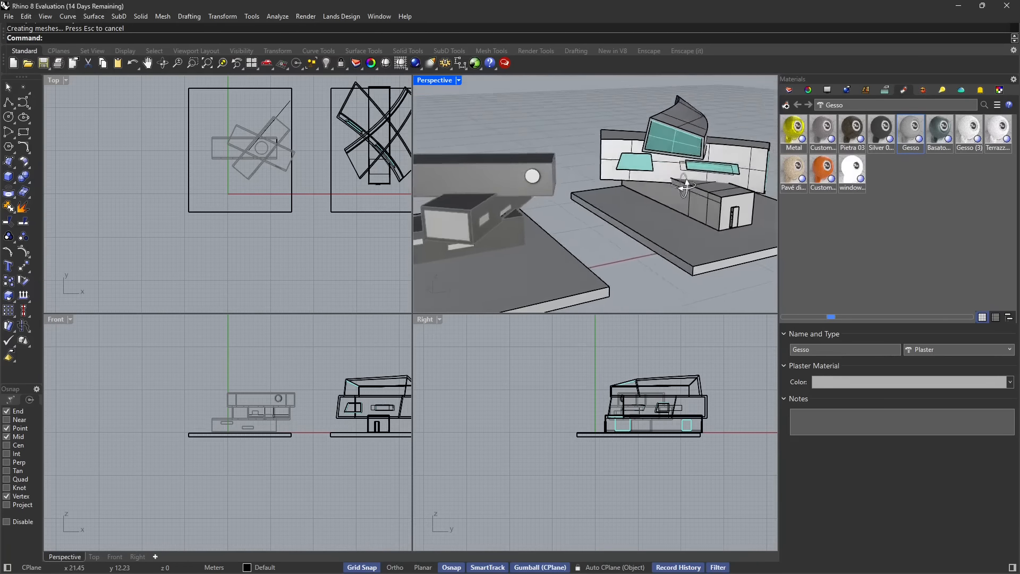
{"action": "scroll", "coordinate": [684, 186], "scroll_direction": "down", "scroll_amount": 5}
{"action": "left_click", "coordinate": [822, 132]}
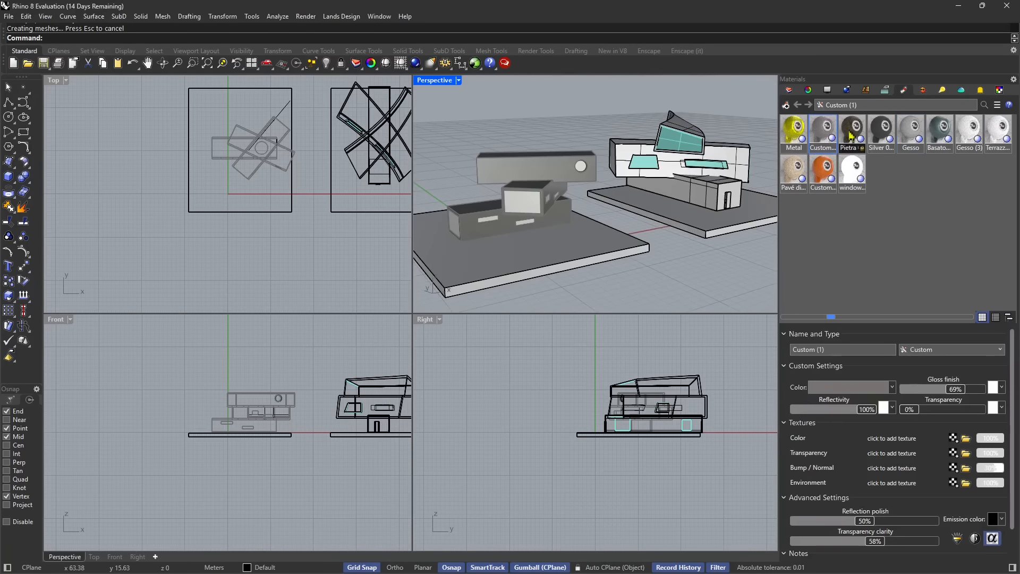
Step: Look through the list of side panels that can be shown or hidden
{"action": "right_click", "coordinate": [905, 94]}
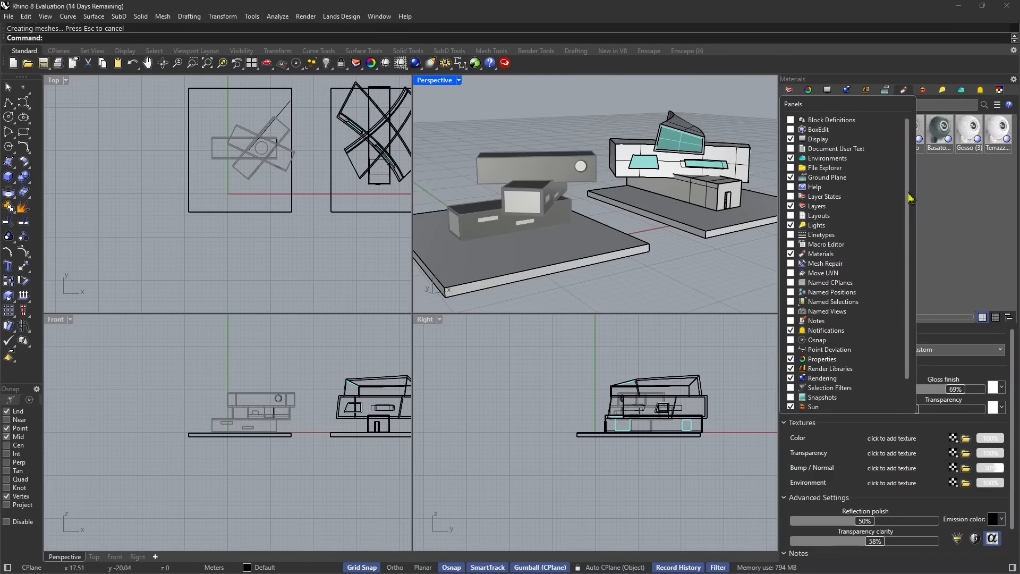
{"action": "scroll", "coordinate": [914, 235], "scroll_direction": "down", "scroll_amount": 1}
{"action": "left_click_drag", "start_coordinate": [912, 230], "coordinate": [918, 171]}
{"action": "left_click", "coordinate": [971, 189]}
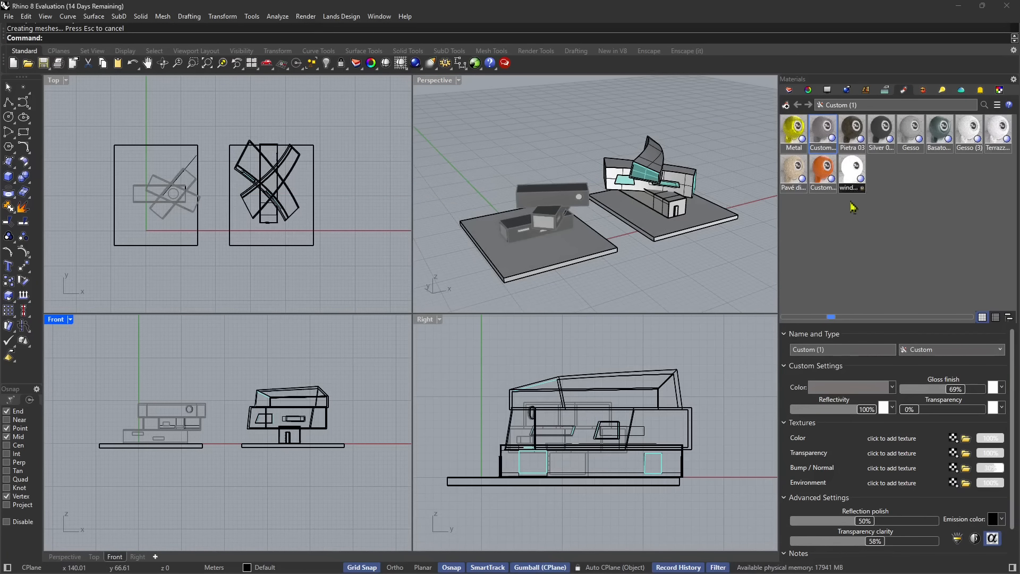
Step: Review the settings of the windows for ext, orange Custom and Pavé di mattonelle quadrate riflettente materials
{"action": "left_click", "coordinate": [852, 173]}
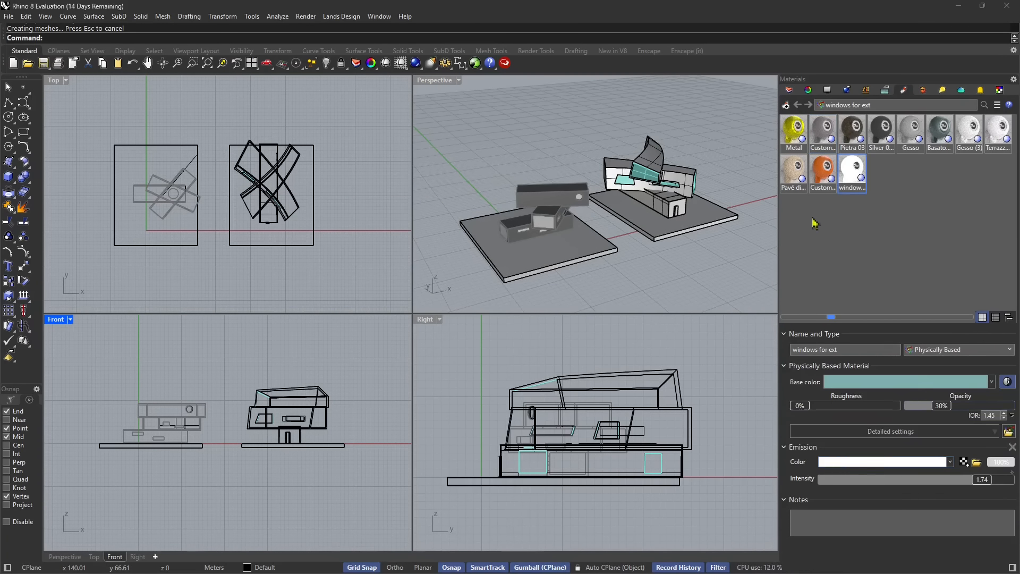
{"action": "left_click", "coordinate": [822, 171]}
{"action": "left_click", "coordinate": [793, 174]}
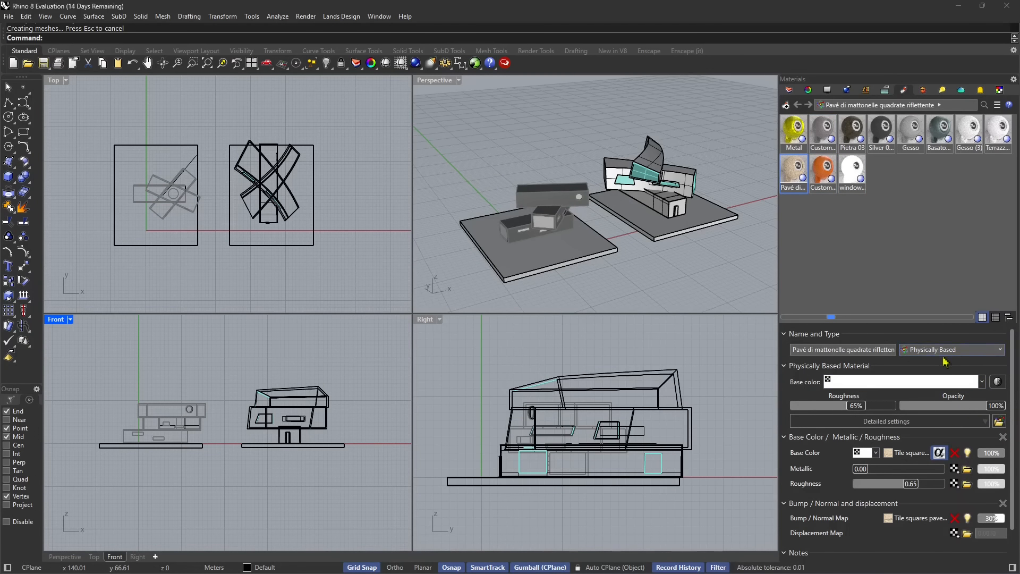
Step: Compare the settings of the Gesso, Gesso (3) and Metal materials and look through the list of available material types
{"action": "left_click", "coordinate": [910, 132]}
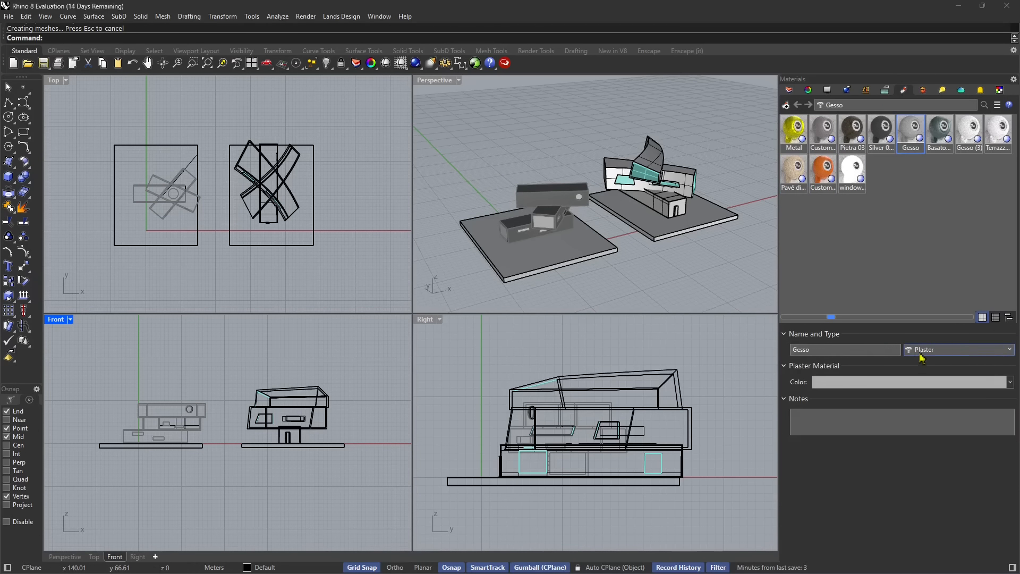
{"action": "left_click", "coordinate": [923, 351]}
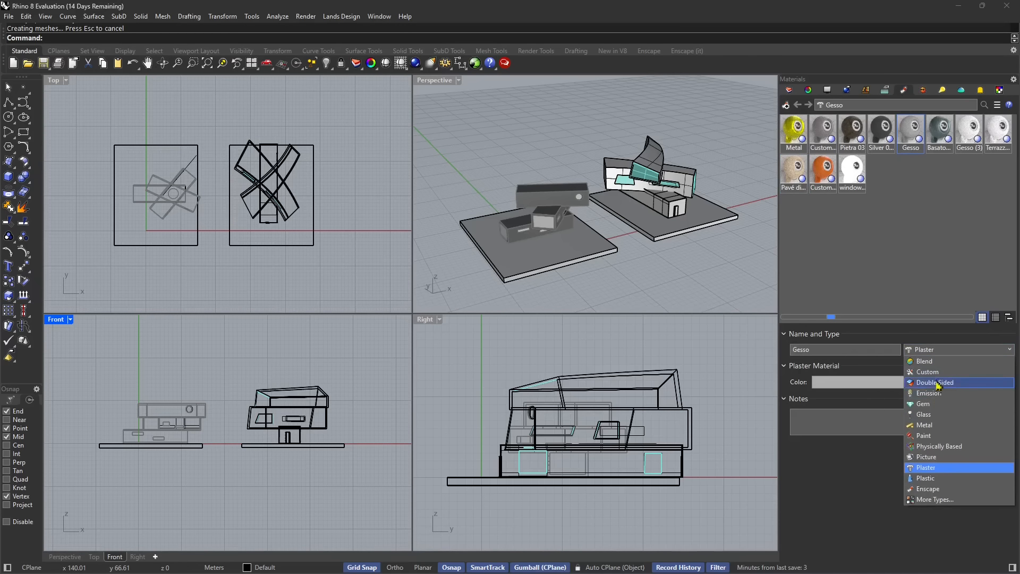
{"action": "left_click", "coordinate": [869, 498]}
{"action": "left_click", "coordinate": [962, 139]}
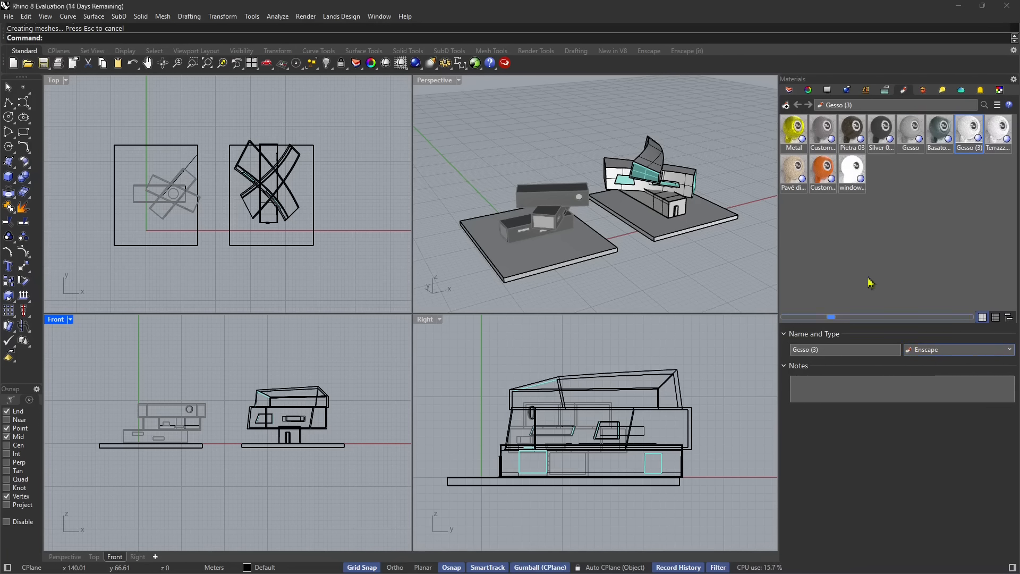
{"action": "left_click", "coordinate": [798, 137]}
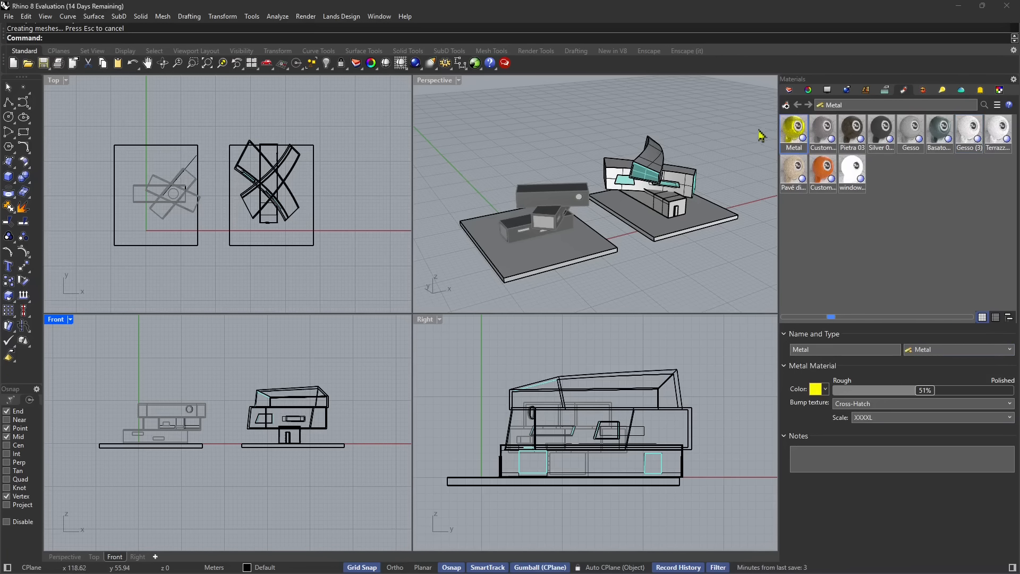
Step: Inspect the two houses from several angles in the perspective view
{"action": "right_click_drag", "start_coordinate": [655, 126], "coordinate": [538, 159]}
{"action": "scroll", "coordinate": [538, 159], "scroll_direction": "down", "scroll_amount": 4}
{"action": "scroll", "coordinate": [556, 193], "scroll_direction": "up", "scroll_amount": 5}
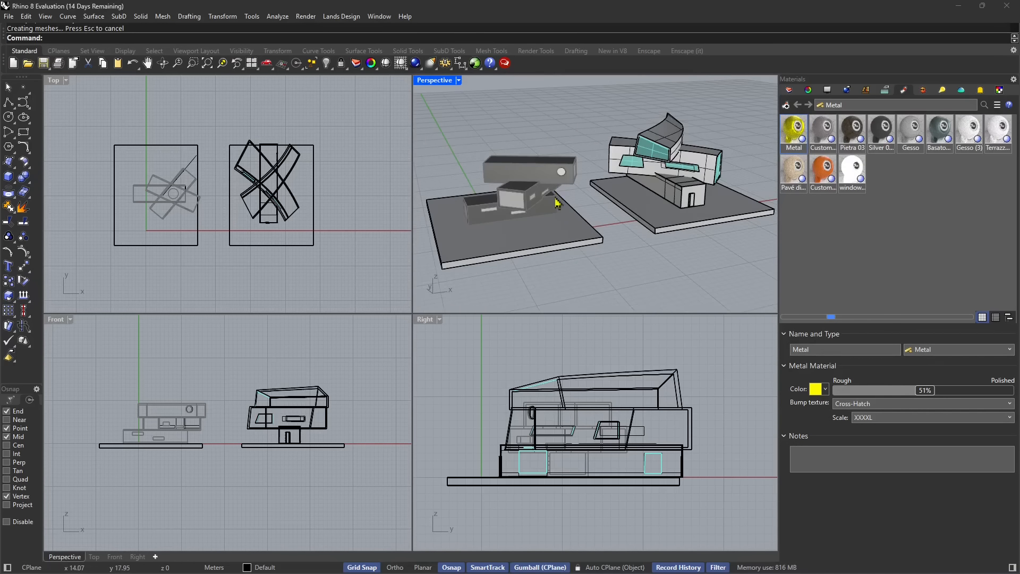
{"action": "right_click_drag", "start_coordinate": [559, 202], "coordinate": [580, 232]}
{"action": "scroll", "coordinate": [604, 224], "scroll_direction": "down", "scroll_amount": 5}
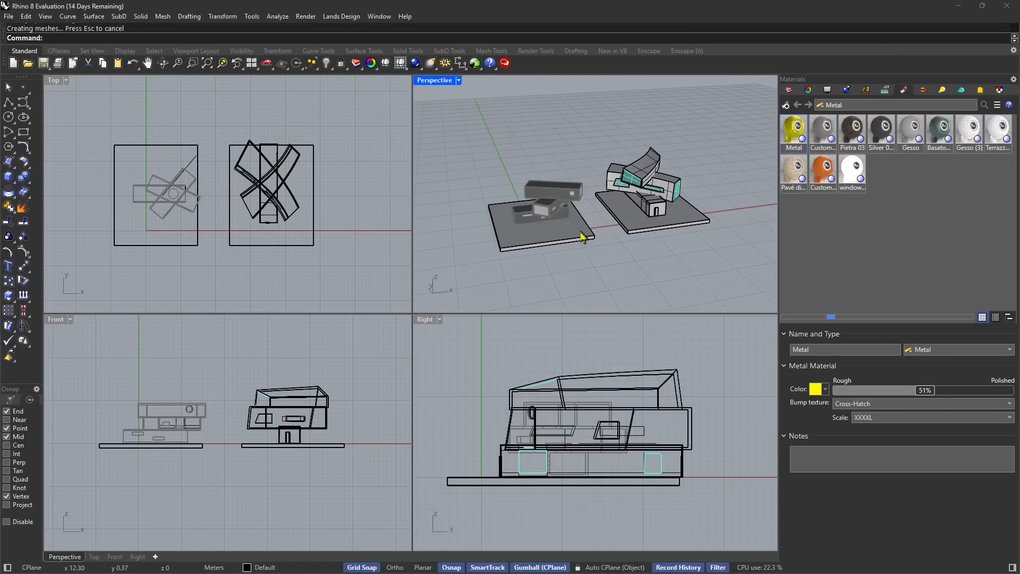
{"action": "scroll", "coordinate": [571, 227], "scroll_direction": "up", "scroll_amount": 2}
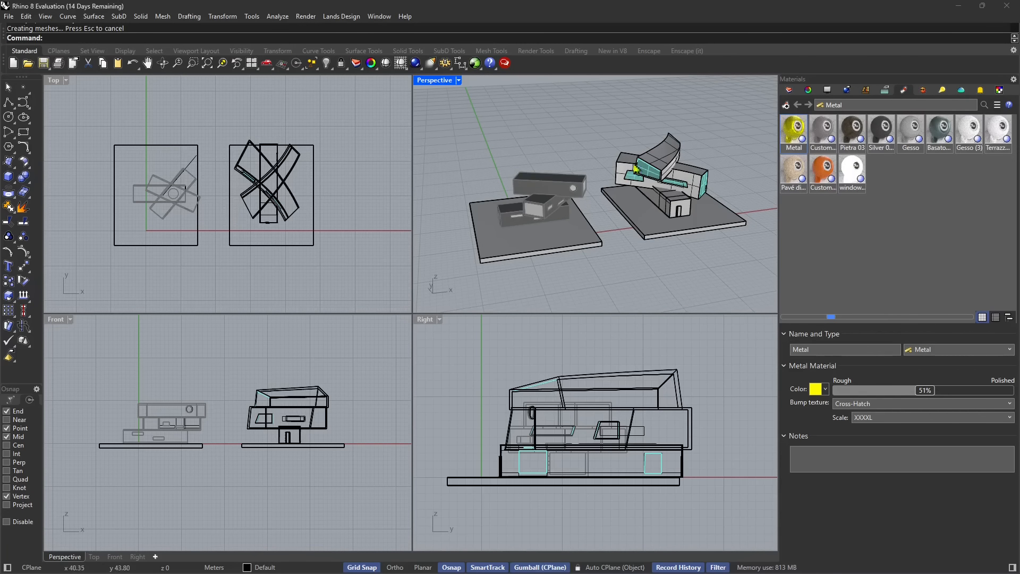
{"action": "right_click_drag", "start_coordinate": [525, 231], "coordinate": [729, 212]}
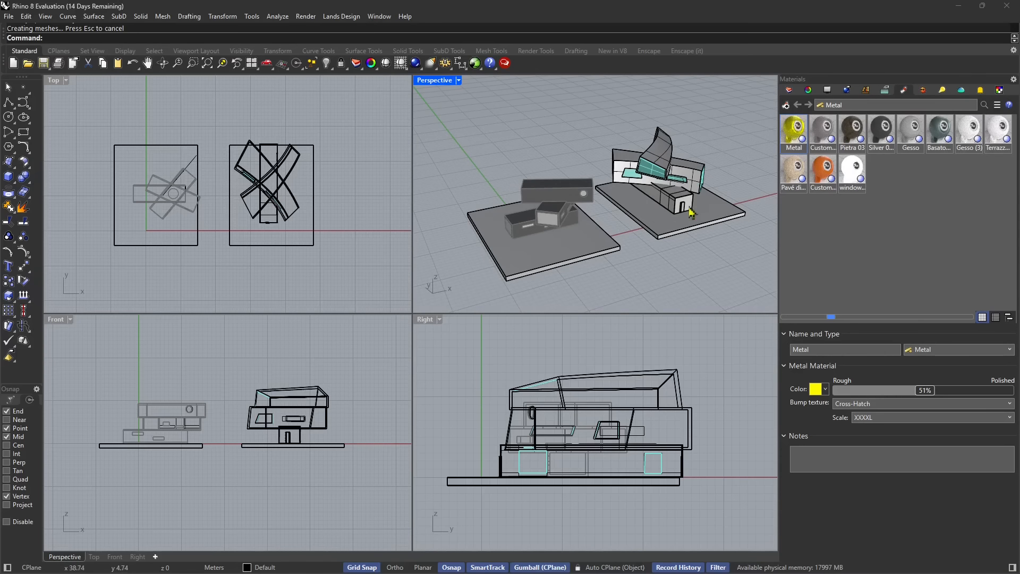
{"action": "right_click_drag", "start_coordinate": [610, 234], "coordinate": [611, 248]}
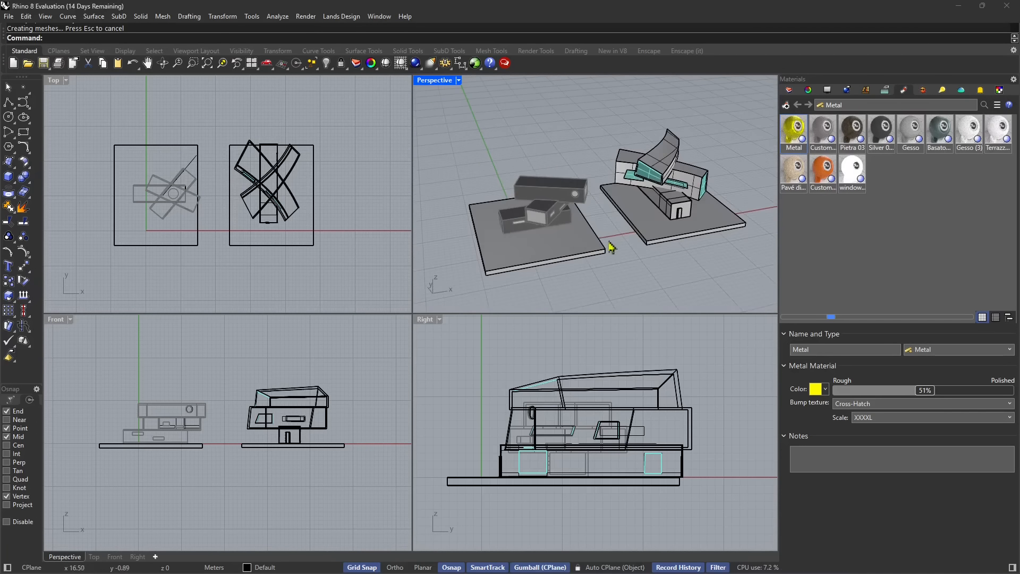
Step: Switch to the Lezione 15 document and examine its scene with the villa, pool, trees and imported house in perspective
{"action": "left_click", "coordinate": [8, 16]}
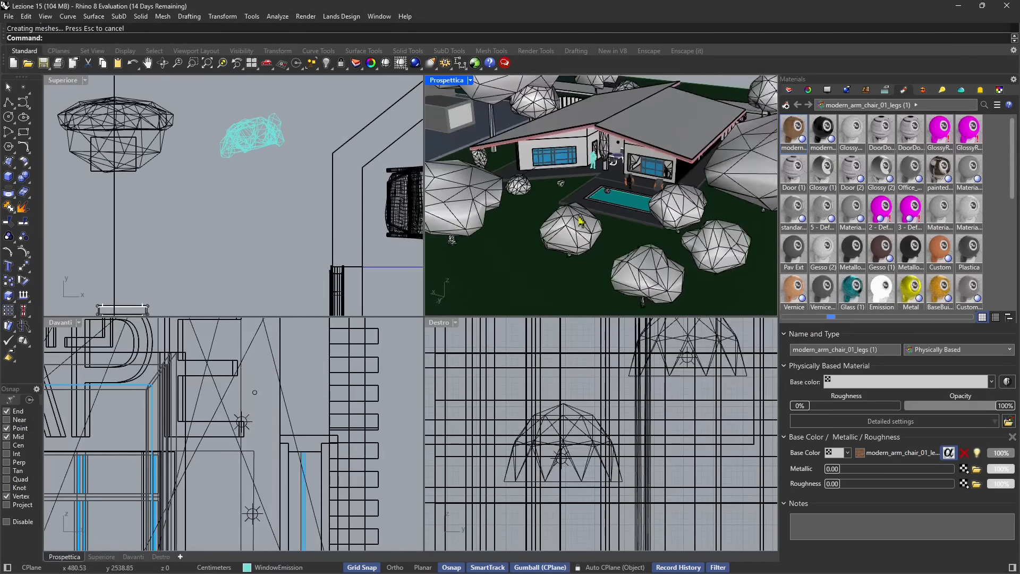
{"action": "right_click_drag", "start_coordinate": [652, 212], "coordinate": [583, 236]}
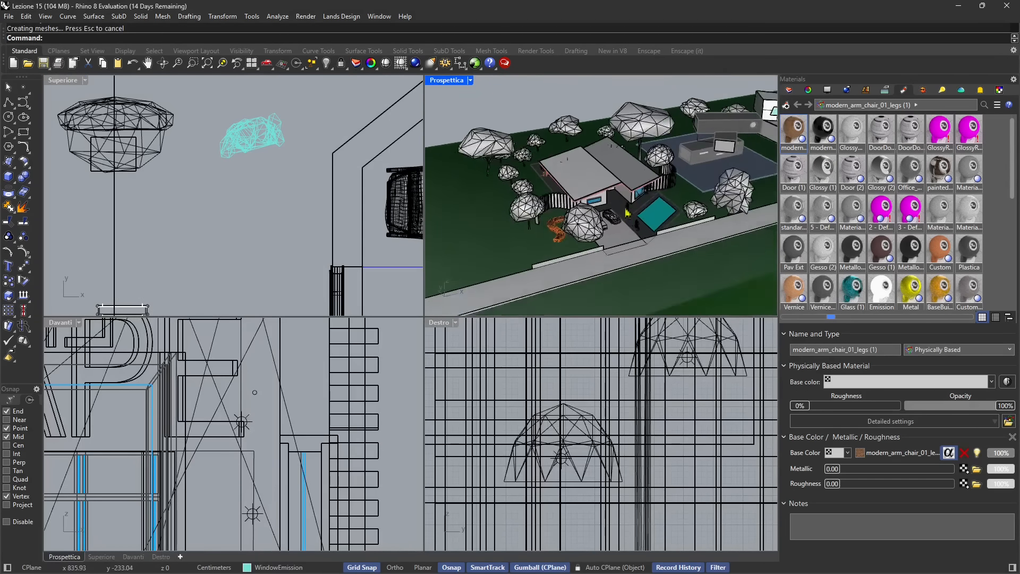
{"action": "scroll", "coordinate": [583, 235], "scroll_direction": "up", "scroll_amount": 3}
{"action": "scroll", "coordinate": [584, 235], "scroll_direction": "up", "scroll_amount": 5}
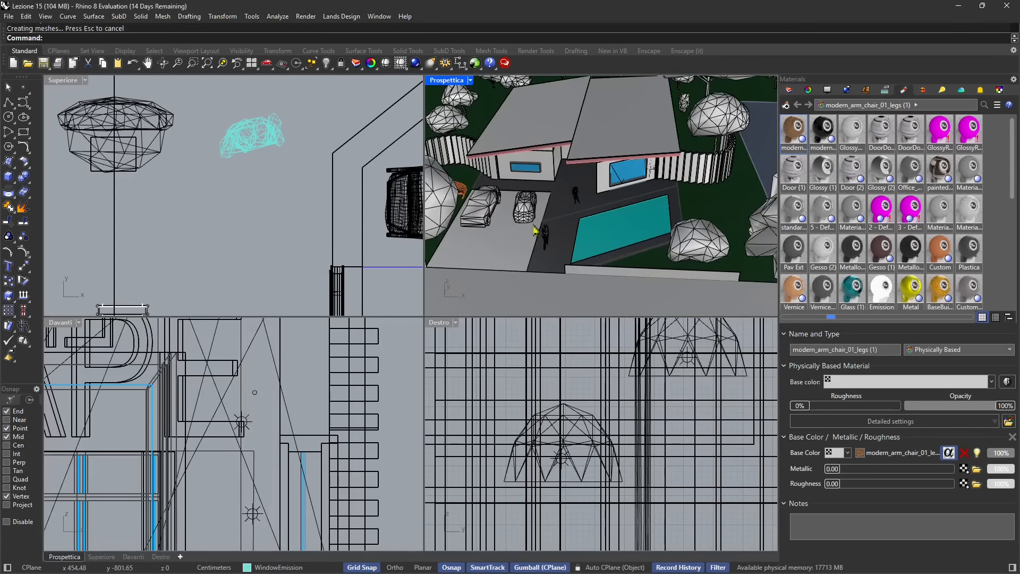
{"action": "scroll", "coordinate": [535, 229], "scroll_direction": "down", "scroll_amount": 2}
{"action": "scroll", "coordinate": [534, 230], "scroll_direction": "down", "scroll_amount": 3}
{"action": "right_click_drag", "start_coordinate": [535, 229], "coordinate": [656, 195]}
{"action": "scroll", "coordinate": [624, 236], "scroll_direction": "up", "scroll_amount": 5}
{"action": "scroll", "coordinate": [530, 240], "scroll_direction": "down", "scroll_amount": 8}
{"action": "scroll", "coordinate": [600, 199], "scroll_direction": "up", "scroll_amount": 4}
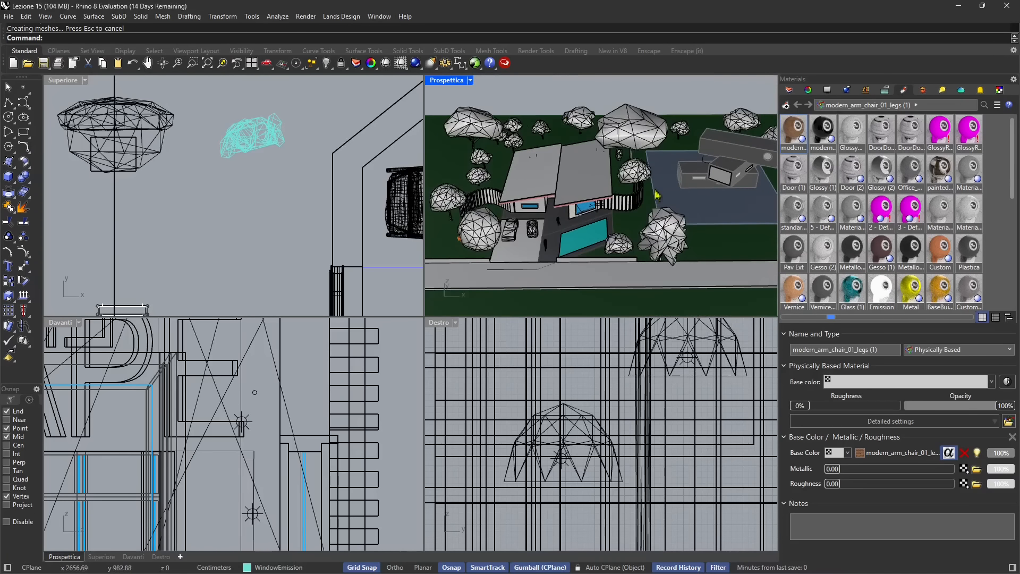
Step: Switch to the browser and show the image results for "enscape, twinmotion, unreal engine, lumion", placing that tab first
{"action": "left_click", "coordinate": [649, 50]}
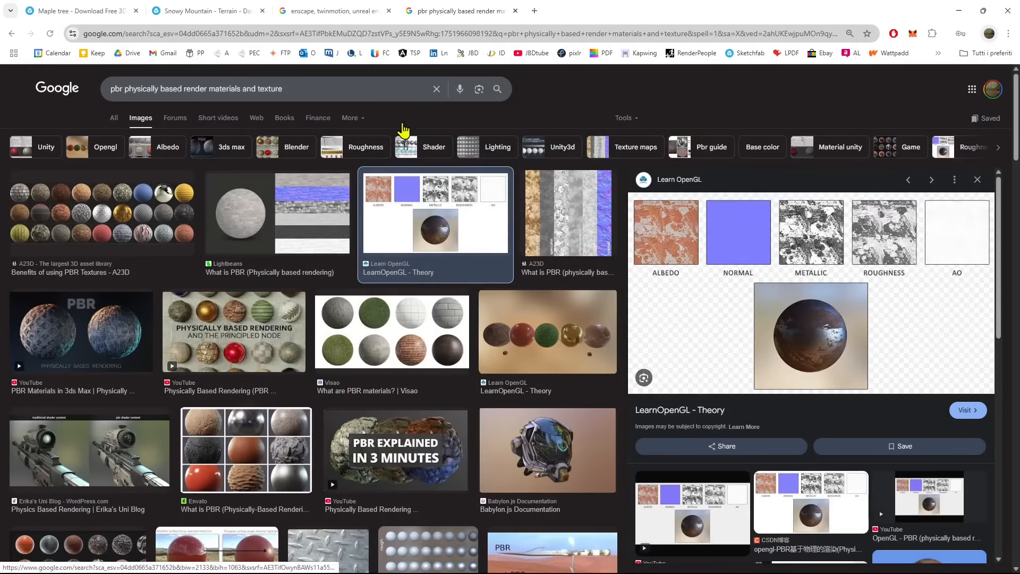
{"action": "left_click", "coordinate": [359, 15]}
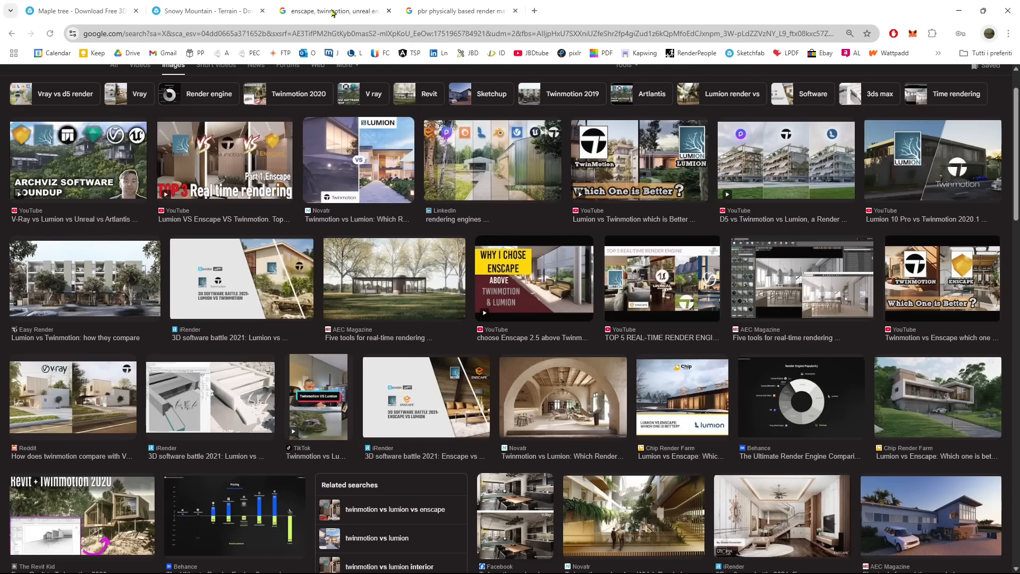
{"action": "left_click_drag", "start_coordinate": [333, 13], "coordinate": [79, 13]}
{"action": "scroll", "coordinate": [136, 107], "scroll_direction": "up", "scroll_amount": 1}
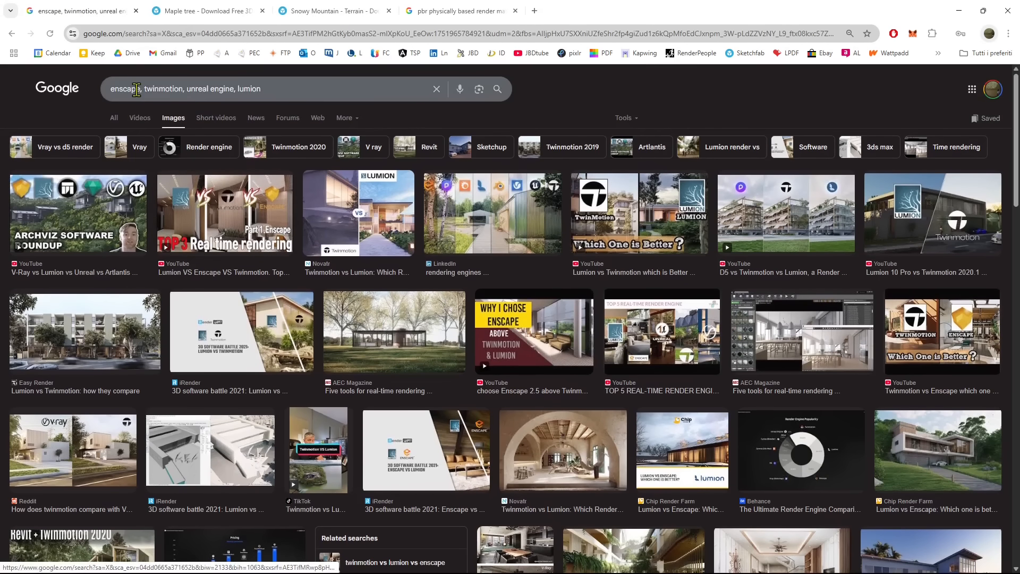
{"action": "left_click", "coordinate": [185, 88]}
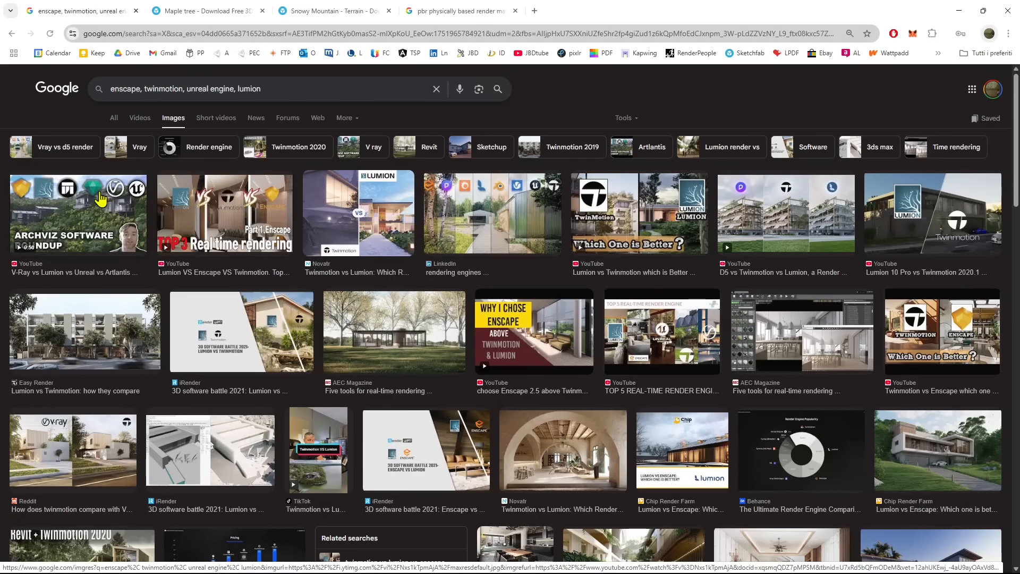
Step: Close the rendering engine search tab and bring up the Maple tree model page on Sketchfab
{"action": "left_click", "coordinate": [357, 16]}
{"action": "left_click", "coordinate": [206, 15]}
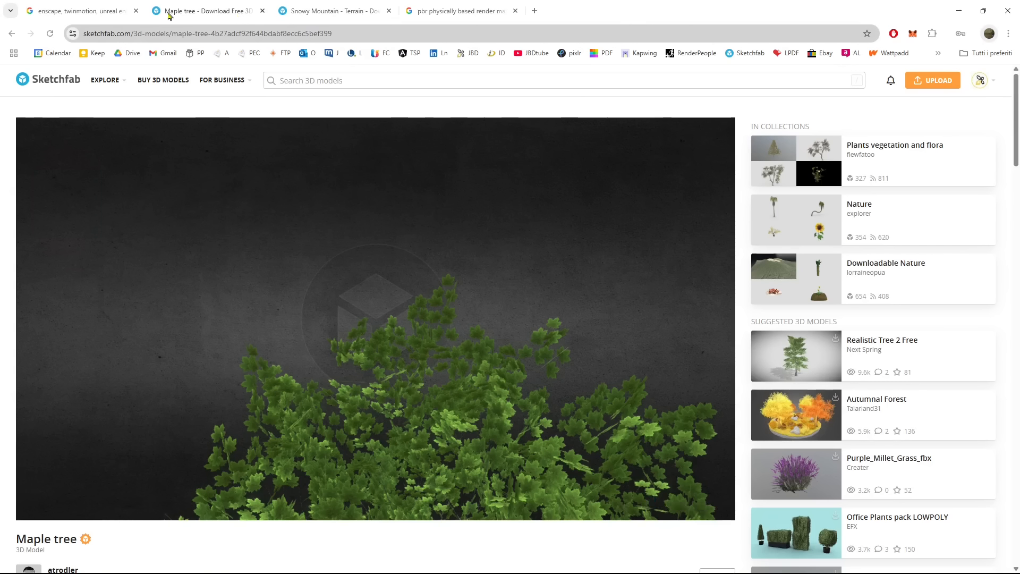
{"action": "left_click", "coordinate": [88, 6]}
{"action": "left_click", "coordinate": [136, 11]}
Step: Look over the Sketchfab categories, view the Maple tree model from several sides and show its model details
{"action": "mouse_move", "coordinate": [106, 80]}
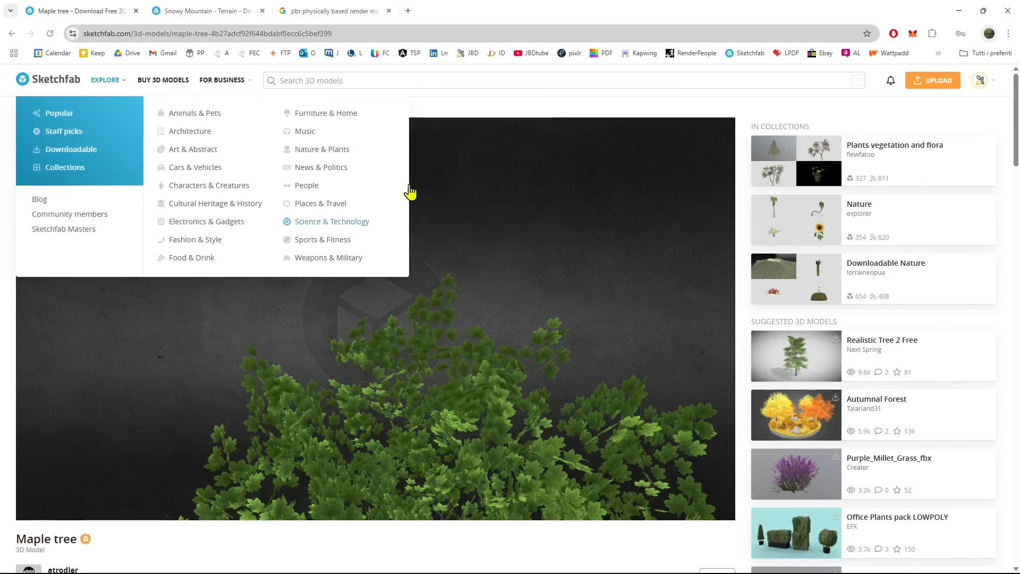
{"action": "scroll", "coordinate": [273, 239], "scroll_direction": "down", "scroll_amount": 5}
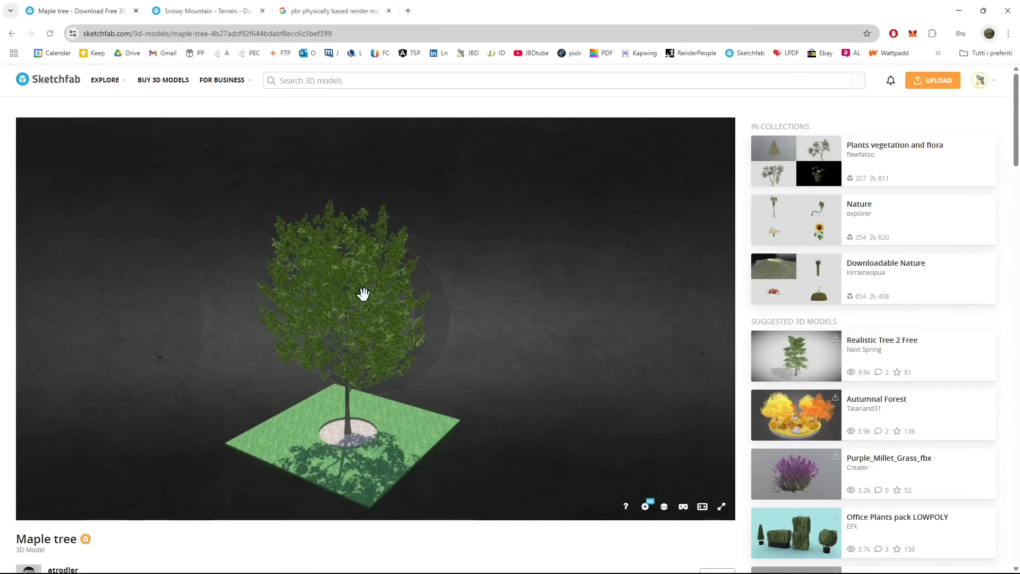
{"action": "left_click_drag", "start_coordinate": [361, 292], "coordinate": [535, 335]}
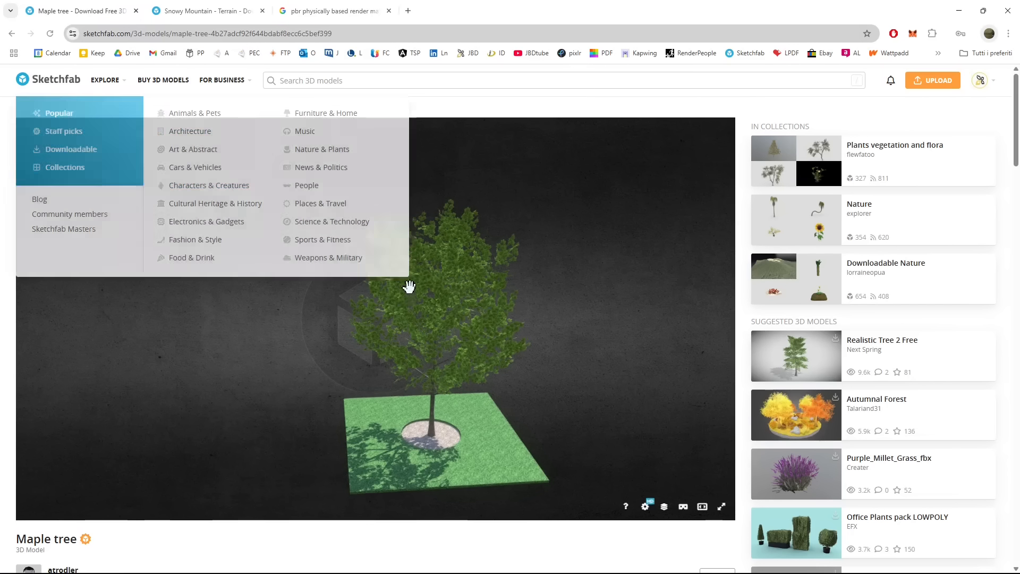
{"action": "left_click_drag", "start_coordinate": [407, 285], "coordinate": [467, 396]}
{"action": "scroll", "coordinate": [454, 394], "scroll_direction": "up", "scroll_amount": 3}
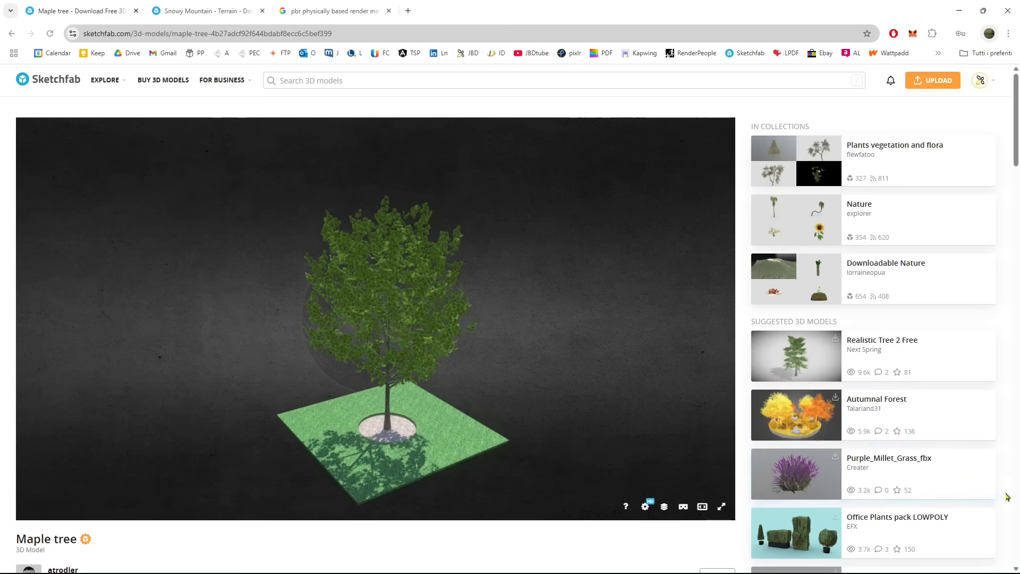
{"action": "scroll", "coordinate": [1008, 497], "scroll_direction": "down", "scroll_amount": 3}
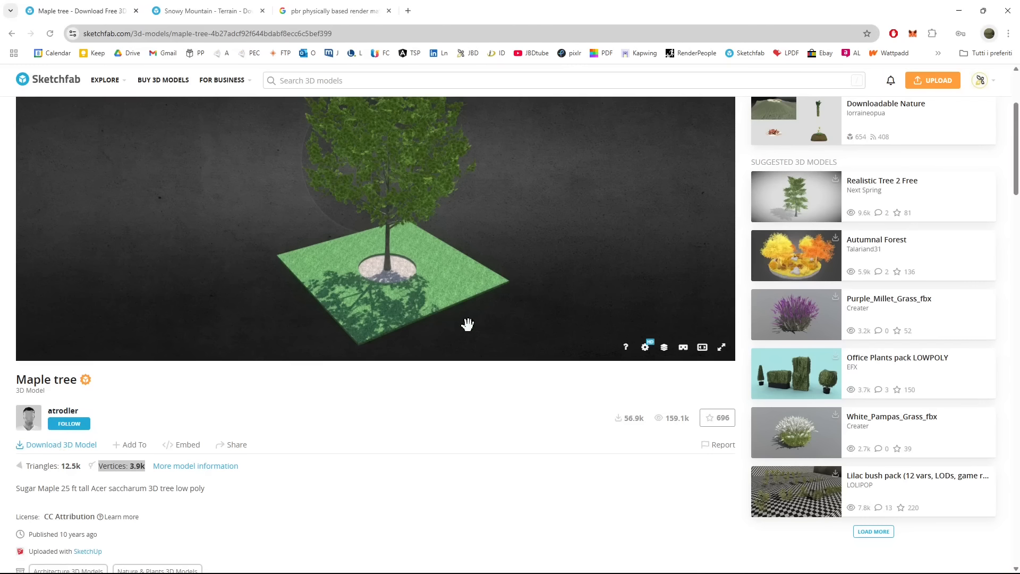
Step: Point out the Sketchfab site name in the address of the Maple tree page
{"action": "left_click", "coordinate": [103, 34]}
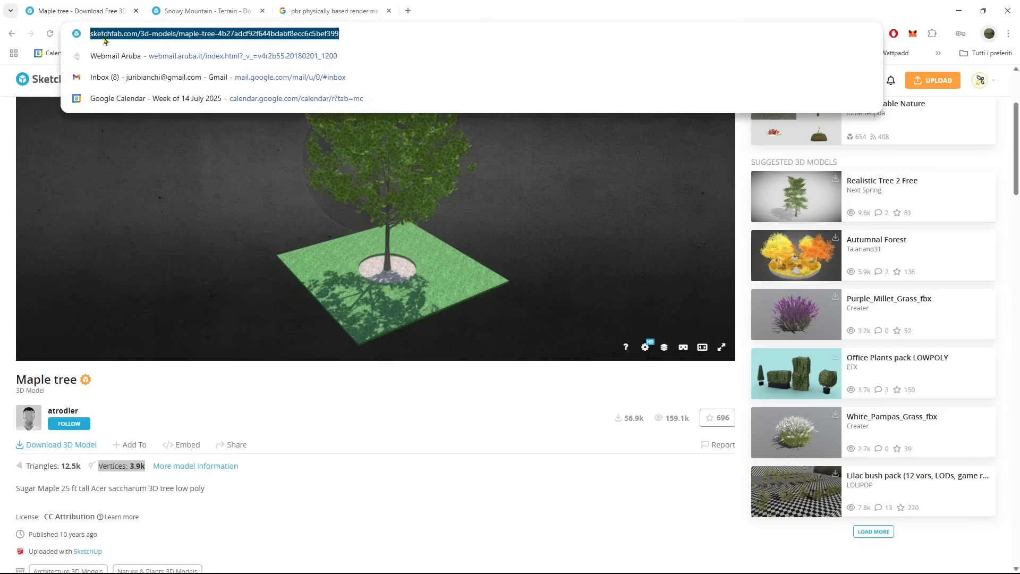
{"action": "left_click", "coordinate": [109, 34]}
{"action": "left_click", "coordinate": [147, 34], "text": "shift"}
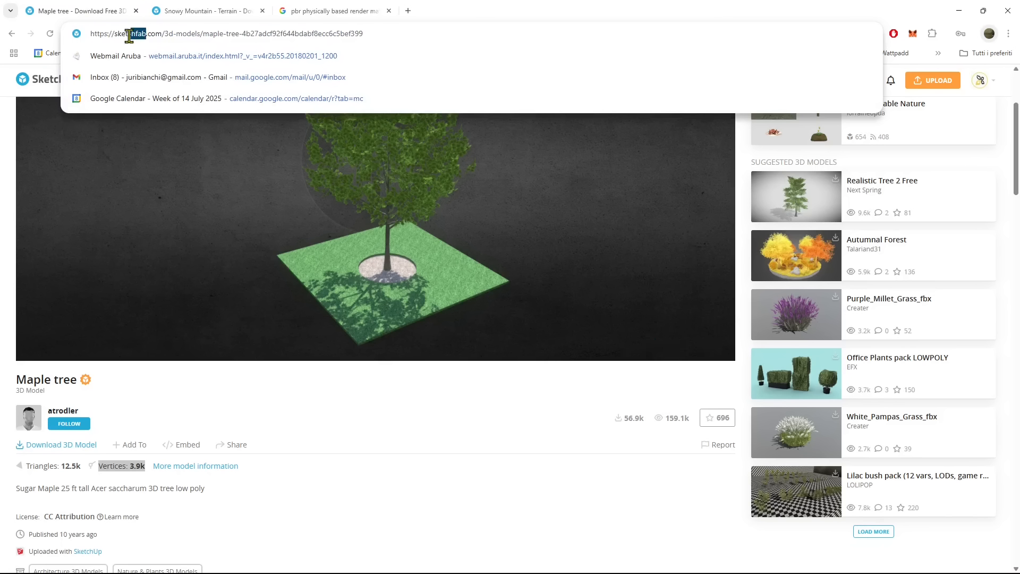
{"action": "left_click", "coordinate": [467, 33]}
{"action": "left_click", "coordinate": [482, 15]}
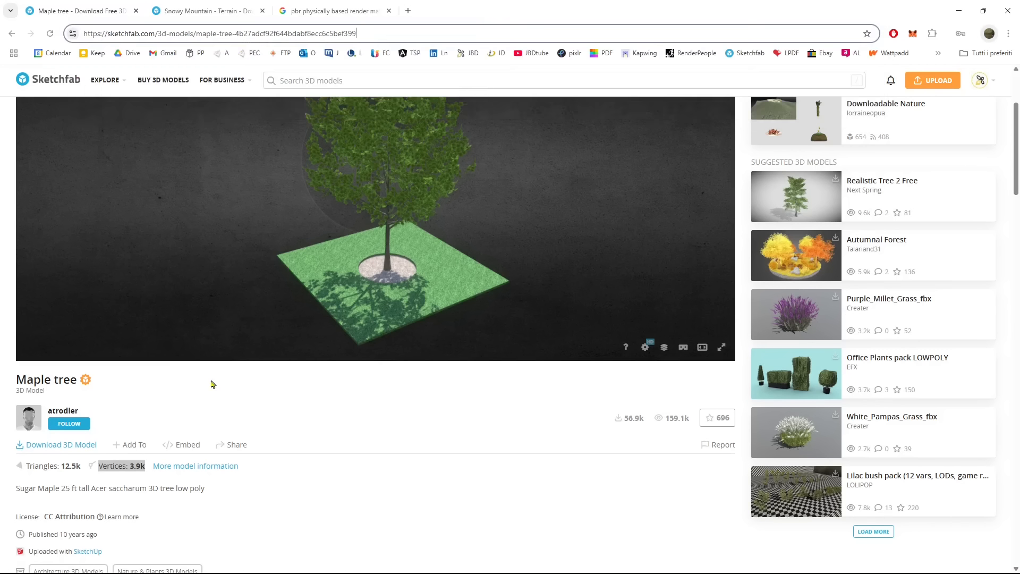
Step: Show the download options of the Maple tree model and compare the dae and glTF formats
{"action": "left_click", "coordinate": [58, 452]}
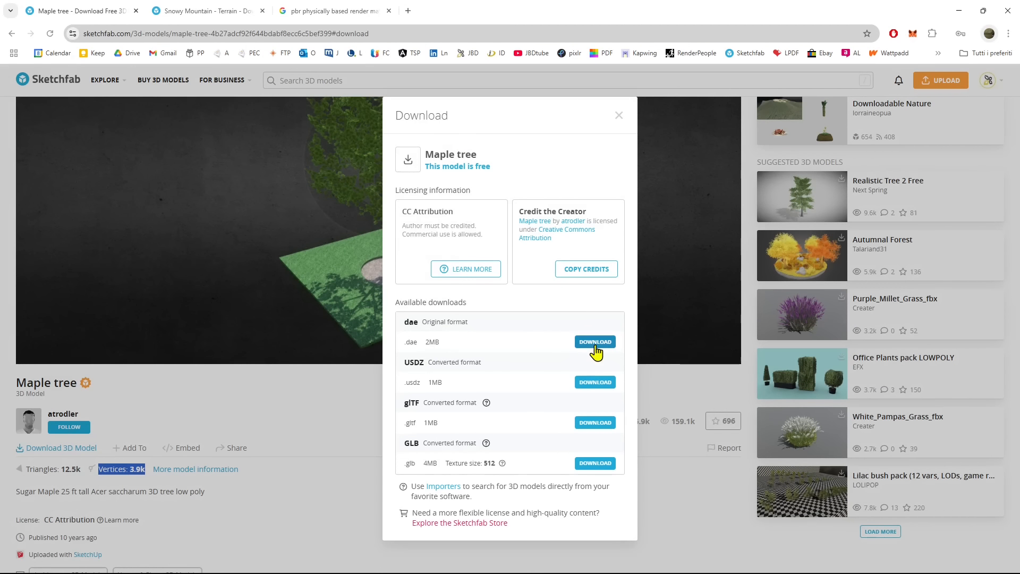
{"action": "left_click", "coordinate": [406, 328]}
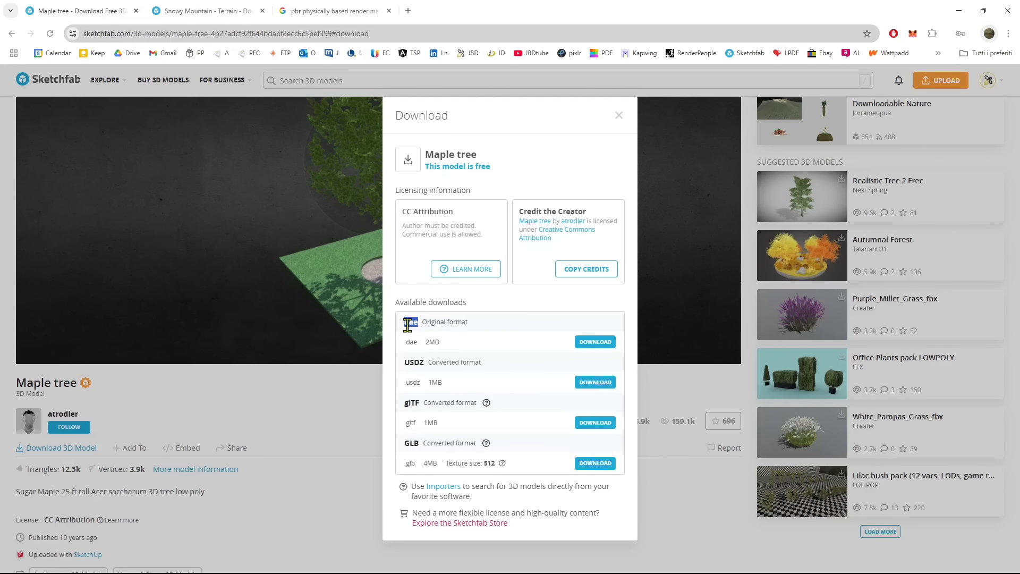
{"action": "left_click", "coordinate": [413, 403]}
{"action": "double_click", "coordinate": [413, 322]}
{"action": "left_click", "coordinate": [412, 403]}
Step: Close the Maple tree page and examine the Snowy Mountain - Terrain model and its details
{"action": "left_click", "coordinate": [136, 11]}
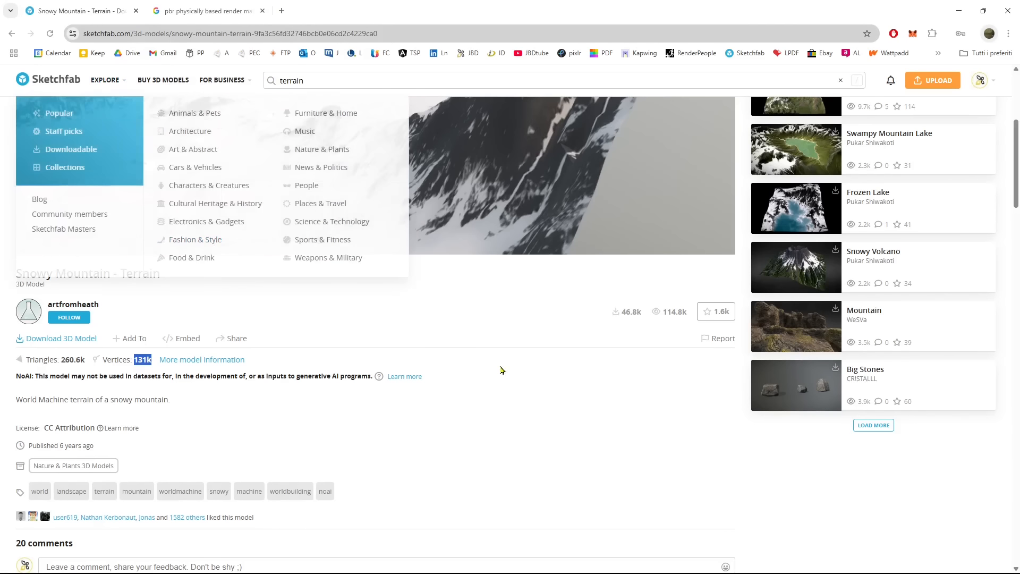
{"action": "scroll", "coordinate": [549, 363], "scroll_direction": "up", "scroll_amount": 5}
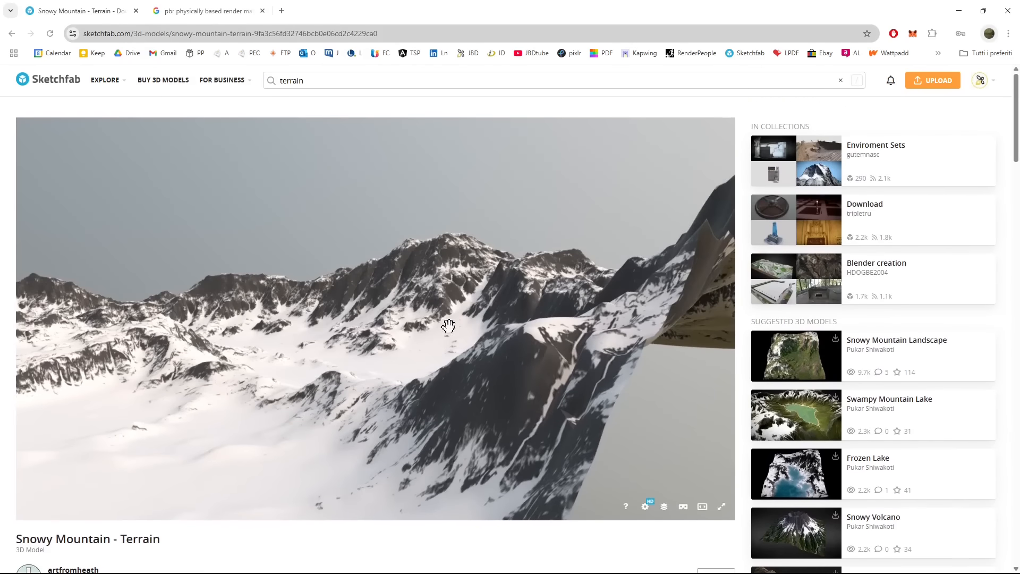
{"action": "left_click_drag", "start_coordinate": [343, 319], "coordinate": [293, 359]}
{"action": "scroll", "coordinate": [318, 344], "scroll_direction": "down", "scroll_amount": 5}
{"action": "scroll", "coordinate": [318, 345], "scroll_direction": "up", "scroll_amount": 5}
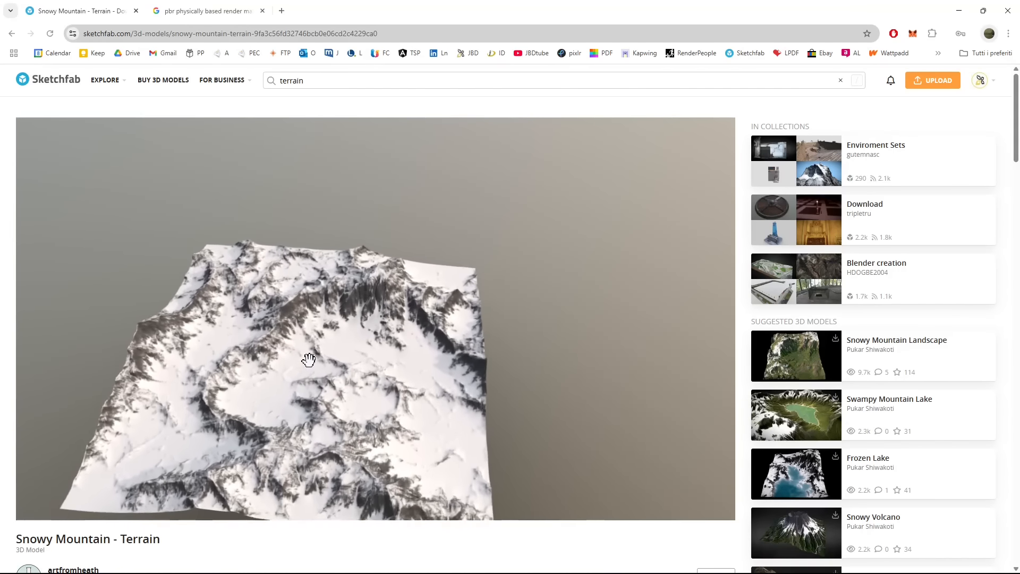
{"action": "scroll", "coordinate": [630, 457], "scroll_direction": "down", "scroll_amount": 1}
{"action": "scroll", "coordinate": [610, 536], "scroll_direction": "down", "scroll_amount": 8}
{"action": "scroll", "coordinate": [547, 508], "scroll_direction": "up", "scroll_amount": 1}
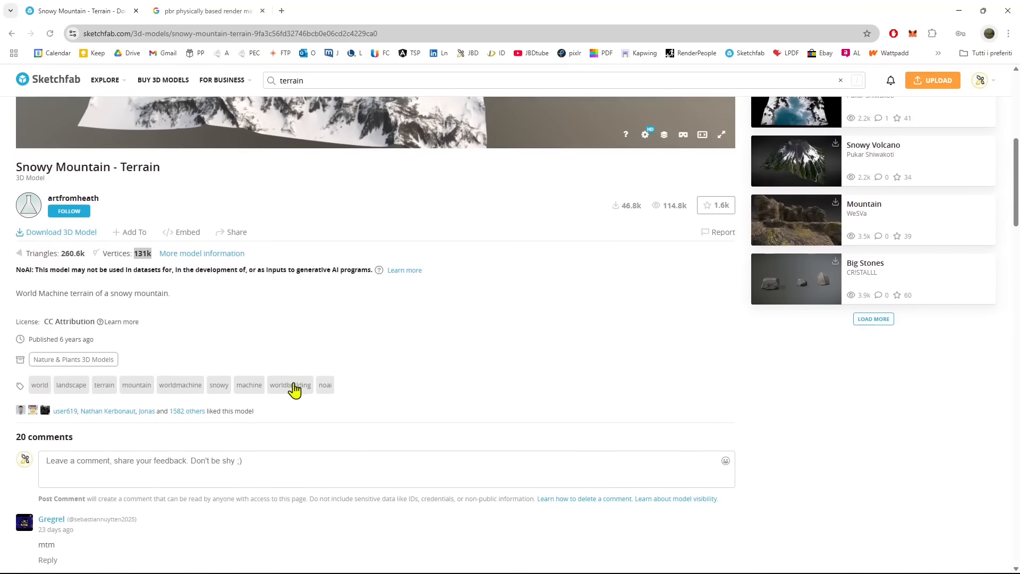
Step: Review the download formats of Snowy Mountain - Terrain, then close its page to return to the PBR materials image search
{"action": "left_click", "coordinate": [71, 232]}
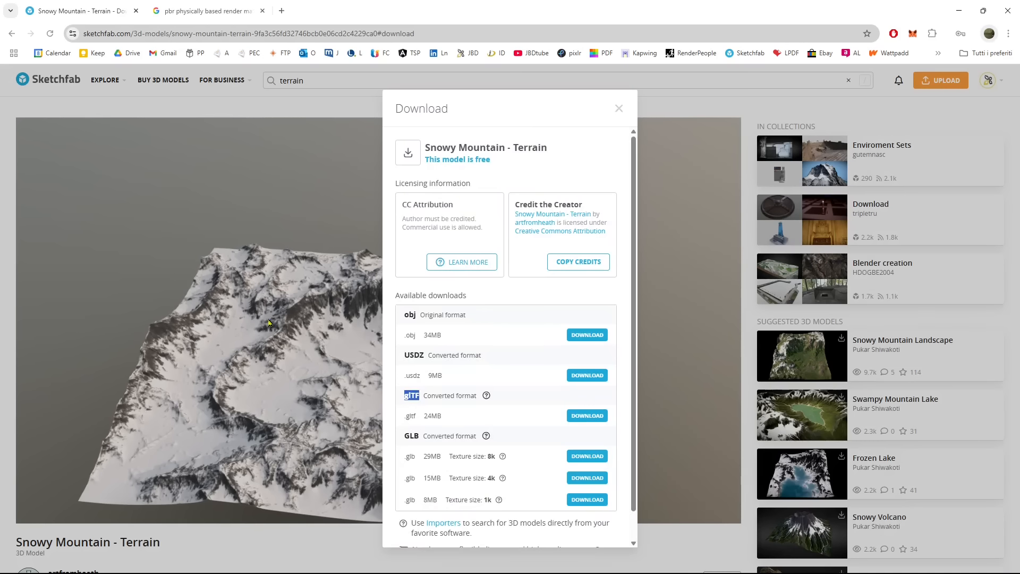
{"action": "left_click", "coordinate": [619, 108]}
{"action": "left_click", "coordinate": [136, 11]}
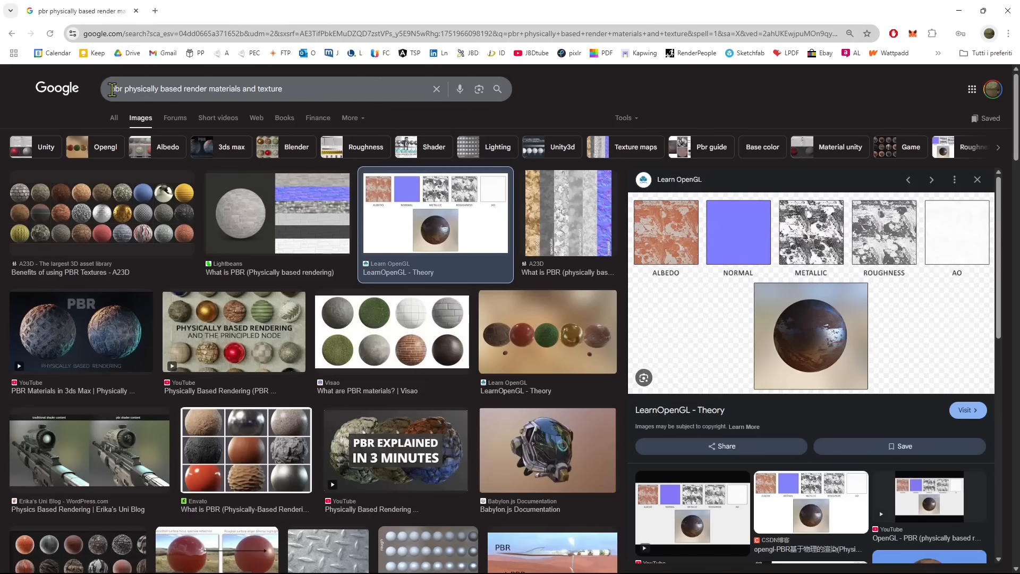
{"action": "left_click", "coordinate": [123, 95]}
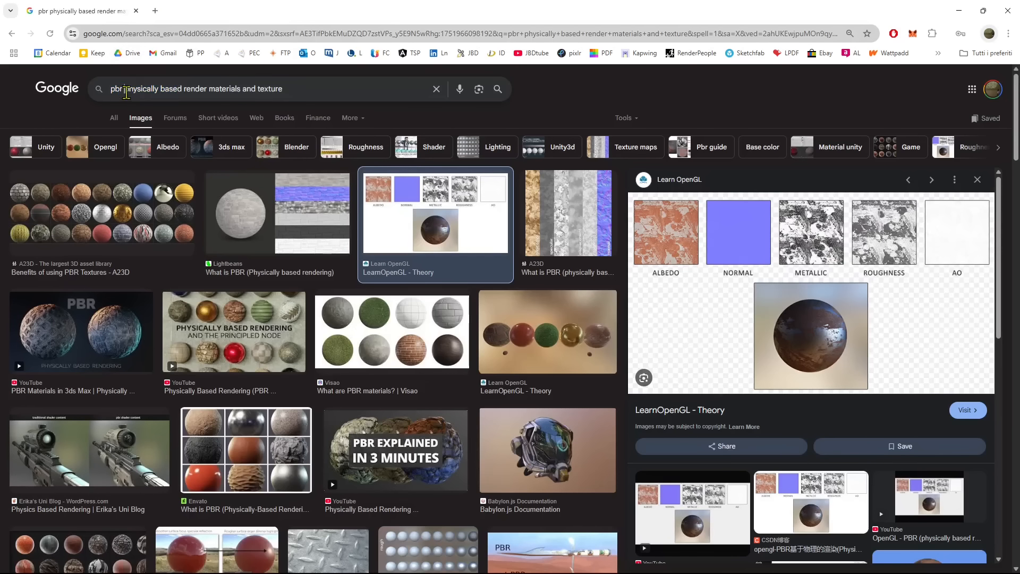
Step: Point out the physically based render materials wording in the image search, and return to Rhino
{"action": "left_click_drag", "start_coordinate": [126, 93], "coordinate": [223, 92]}
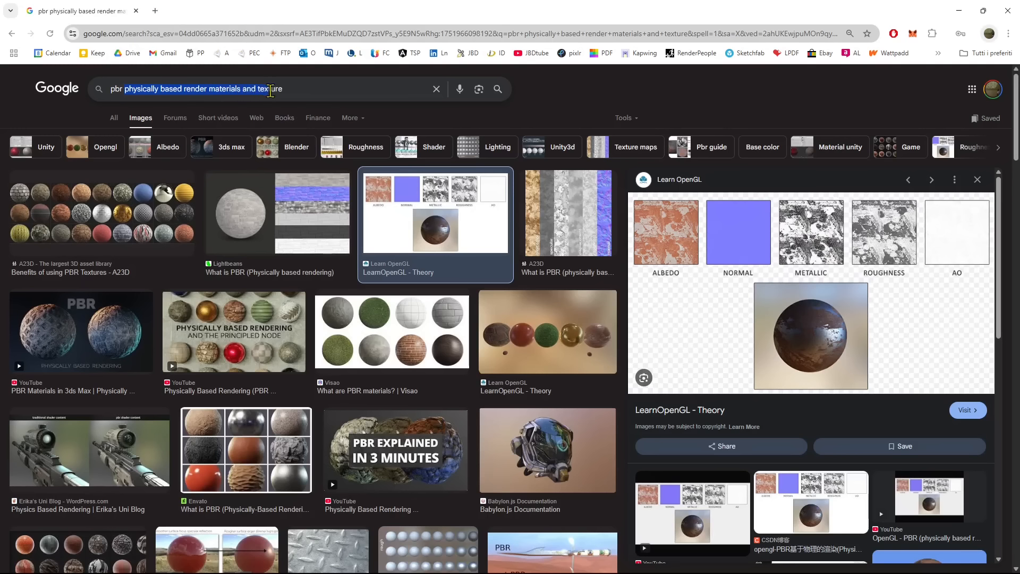
{"action": "left_click", "coordinate": [272, 91]}
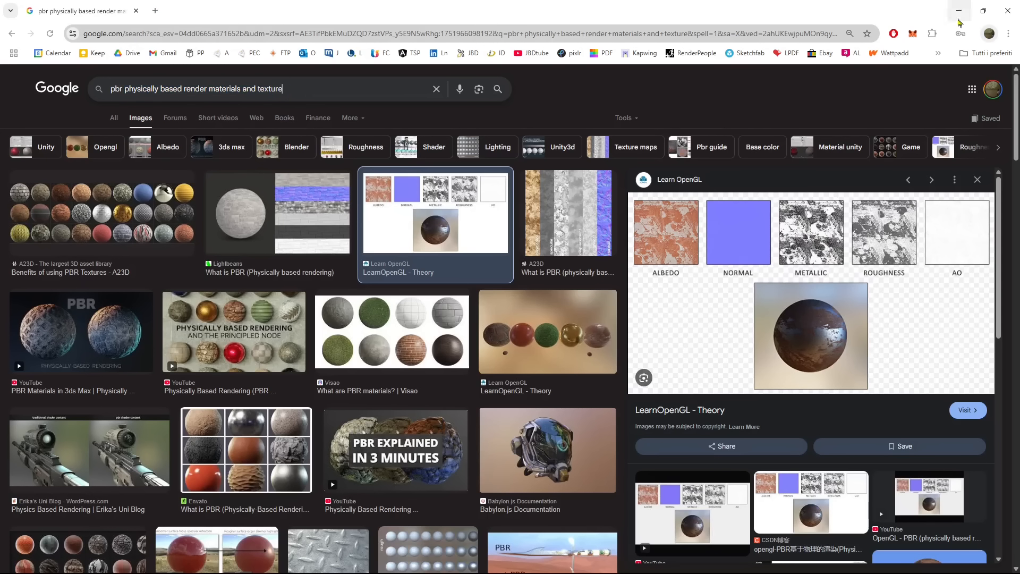
{"action": "left_click", "coordinate": [957, 13]}
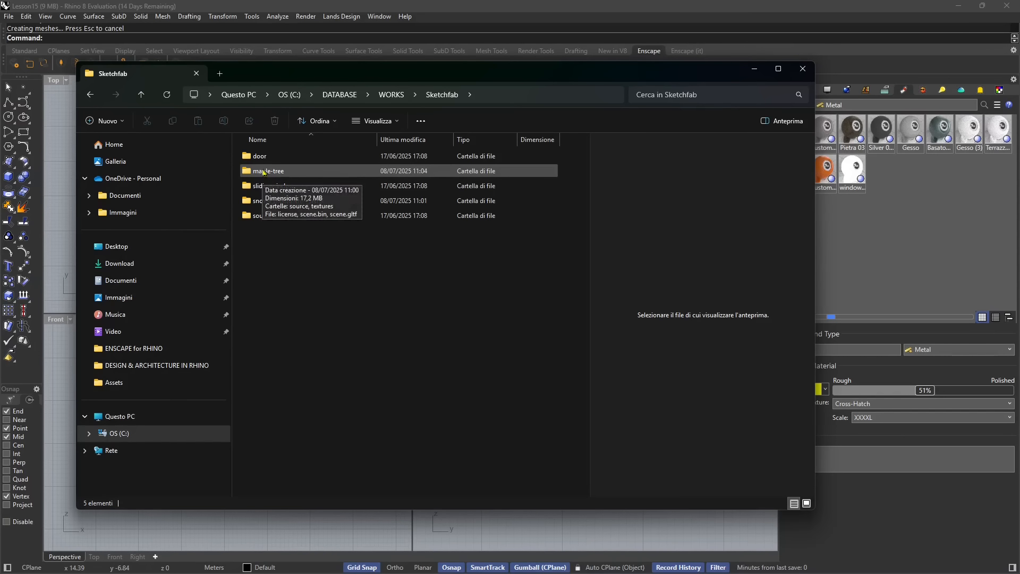
Step: Import scene.gltf from the maple-tree folder of the Sketchfab directory into the Rhino model
{"action": "right_click", "coordinate": [264, 172]}
{"action": "left_click", "coordinate": [253, 245]}
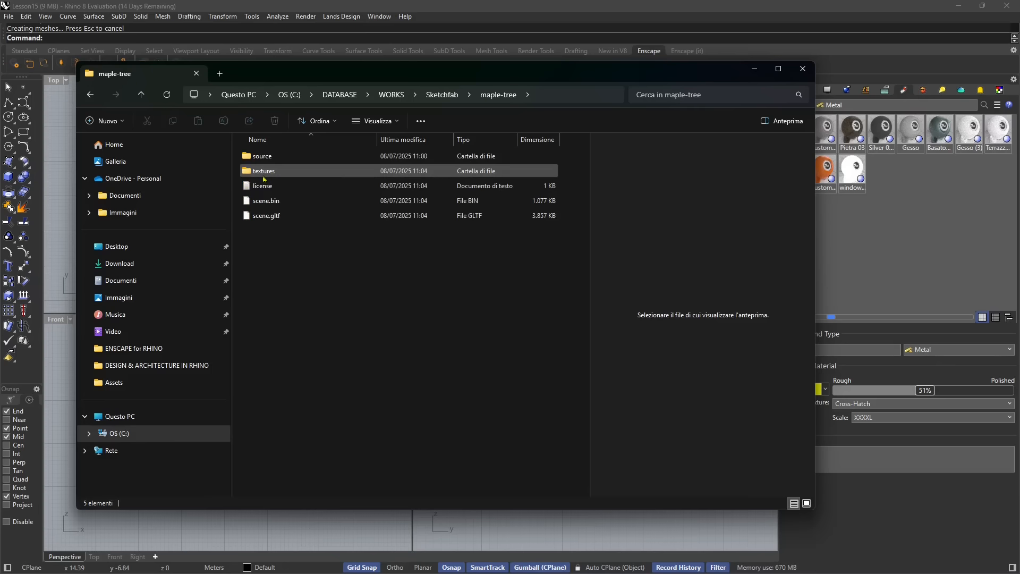
{"action": "left_click", "coordinate": [268, 215]}
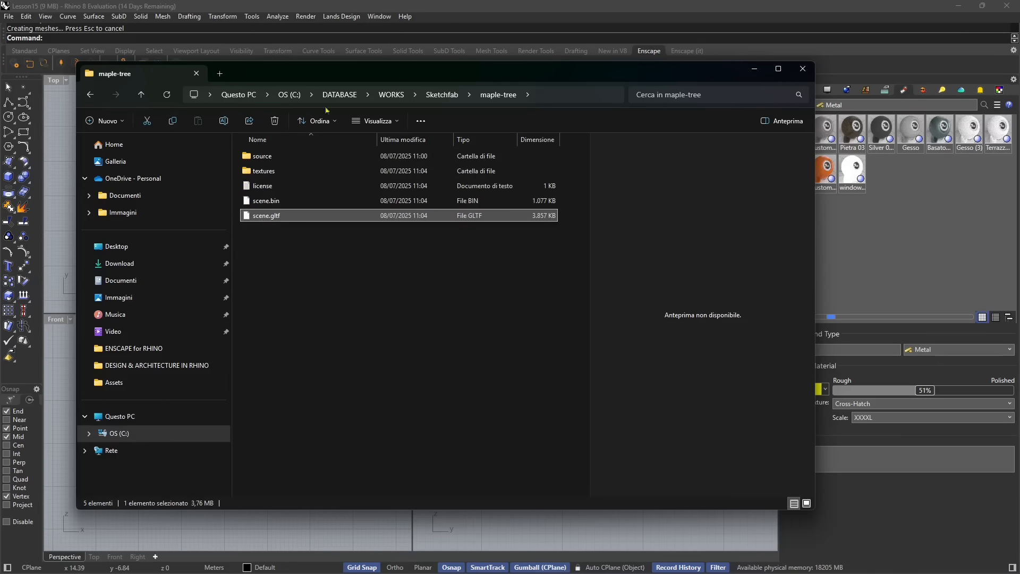
{"action": "left_click_drag", "start_coordinate": [323, 79], "coordinate": [623, 88]}
{"action": "left_click_drag", "start_coordinate": [549, 227], "coordinate": [223, 207]}
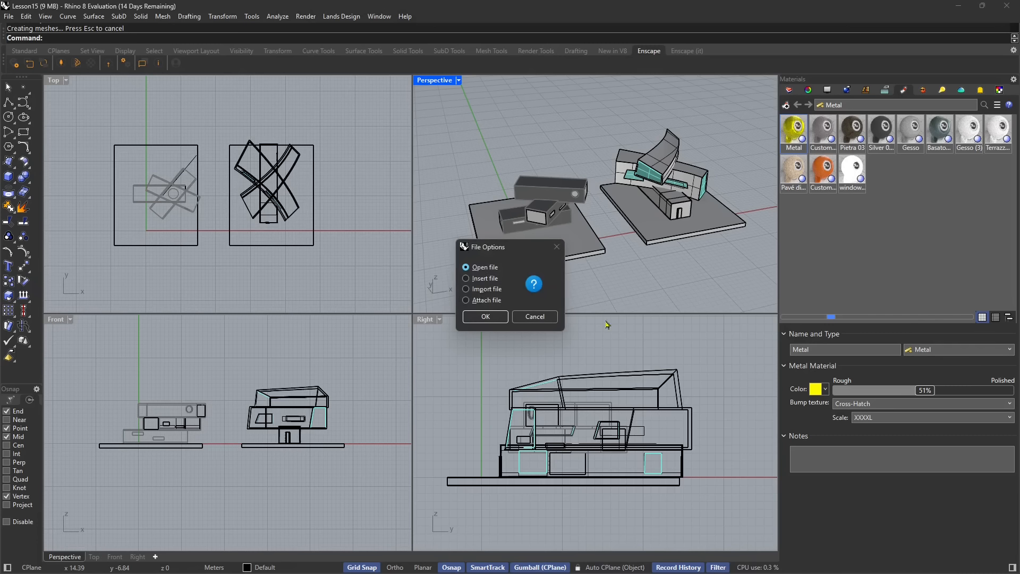
{"action": "left_click", "coordinate": [486, 288]}
{"action": "left_click", "coordinate": [485, 316]}
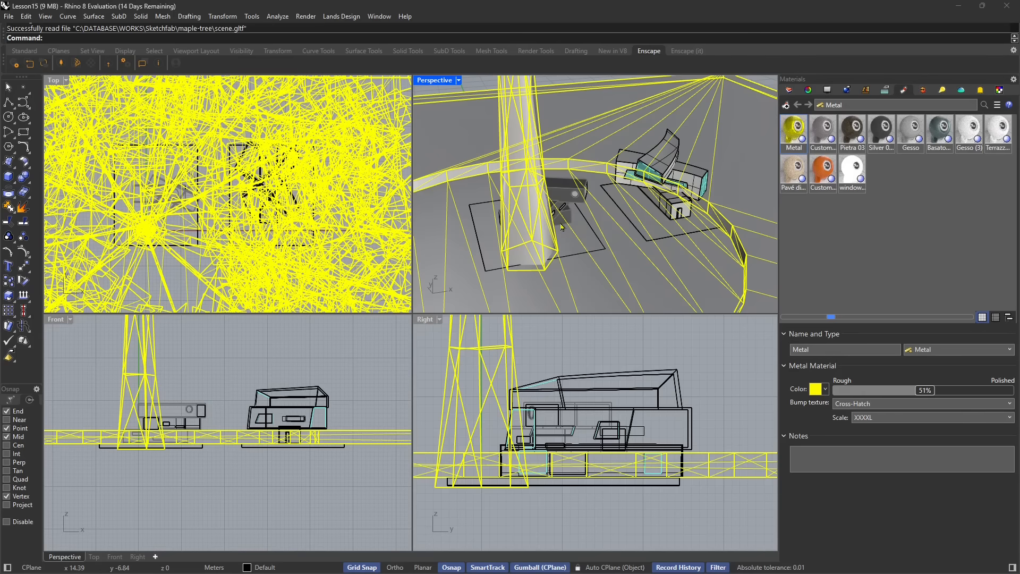
Step: Scale the imported maple tree down about the base of its trunk to suit the size of the houses
{"action": "scroll", "coordinate": [561, 228], "scroll_direction": "down", "scroll_amount": 5}
{"action": "scroll", "coordinate": [561, 227], "scroll_direction": "down", "scroll_amount": 2}
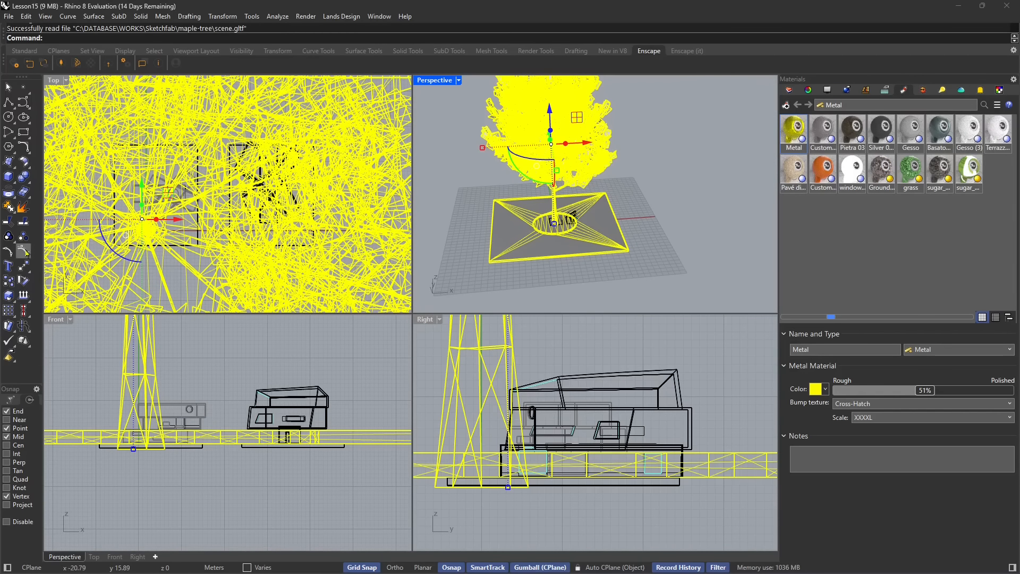
{"action": "left_click", "coordinate": [9, 296]}
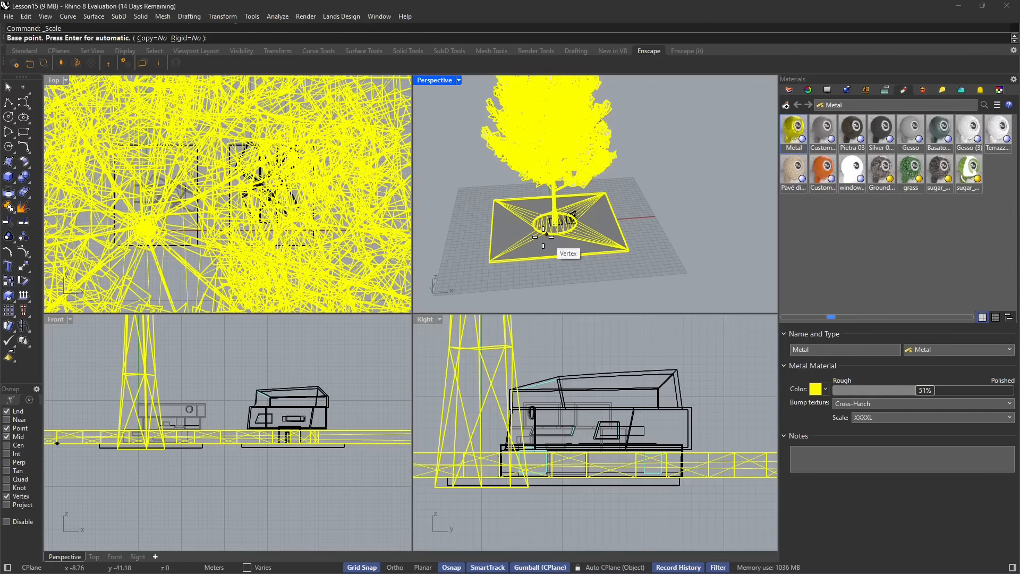
{"action": "scroll", "coordinate": [555, 228], "scroll_direction": "up", "scroll_amount": 5}
{"action": "left_click", "coordinate": [553, 202]}
{"action": "scroll", "coordinate": [563, 229], "scroll_direction": "down", "scroll_amount": 5}
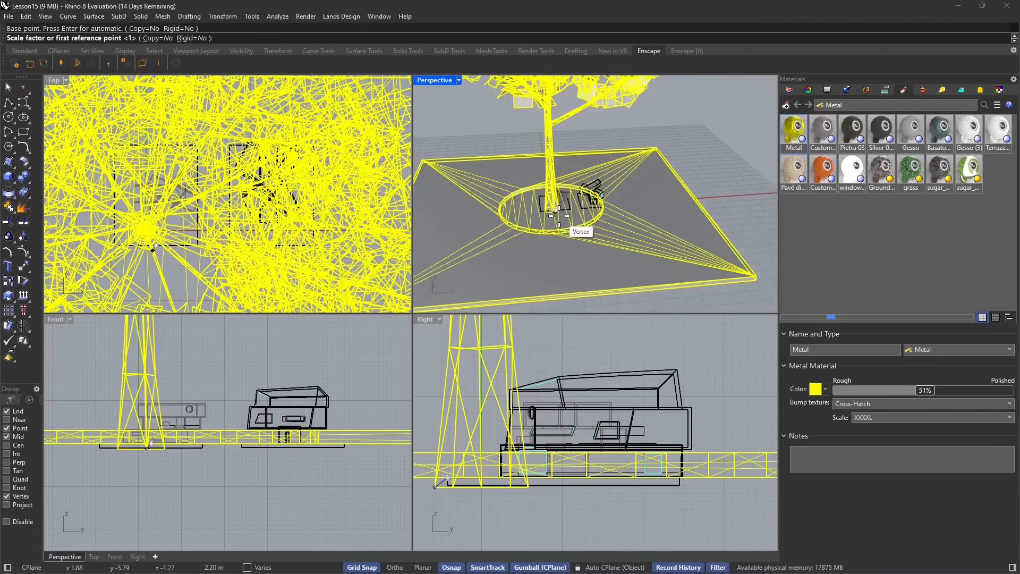
{"action": "left_click", "coordinate": [454, 283]}
{"action": "scroll", "coordinate": [562, 203], "scroll_direction": "up", "scroll_amount": 5}
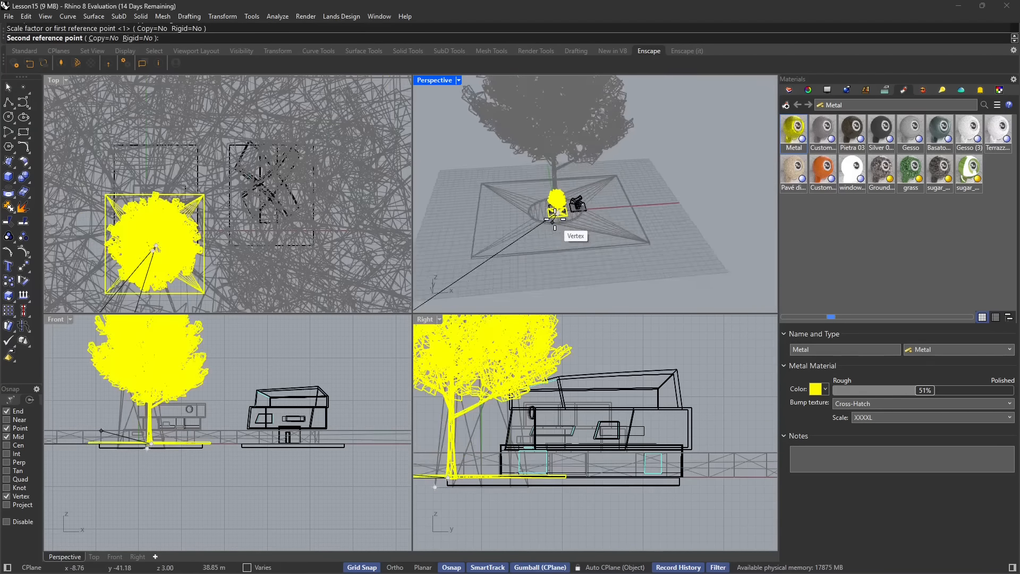
{"action": "scroll", "coordinate": [553, 213], "scroll_direction": "up", "scroll_amount": 8}
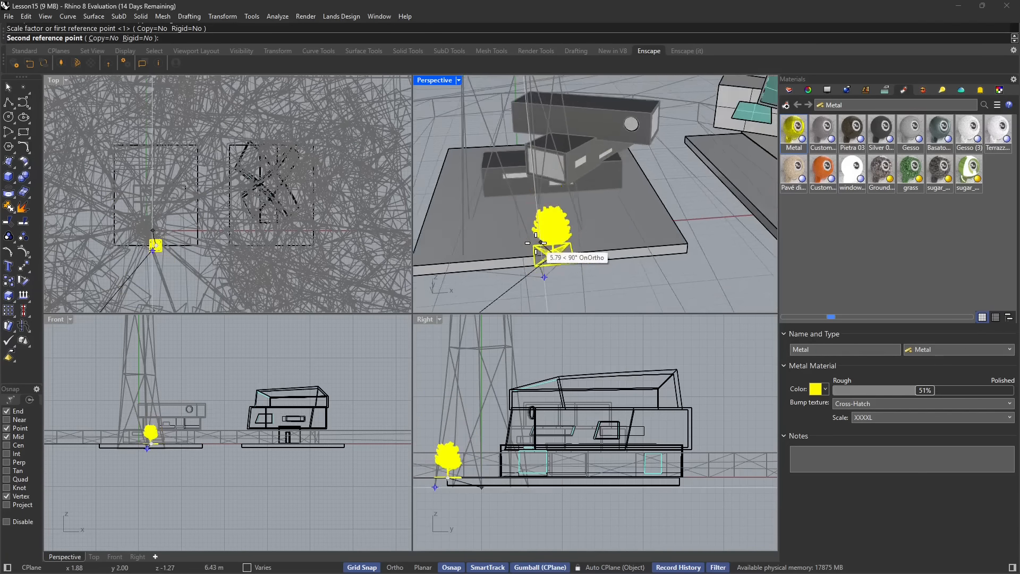
{"action": "left_click", "coordinate": [538, 254]}
Step: Move the scaled maple tree onto the front corner of the first house's ground slab and deselect it
{"action": "scroll", "coordinate": [563, 223], "scroll_direction": "down", "scroll_amount": 5}
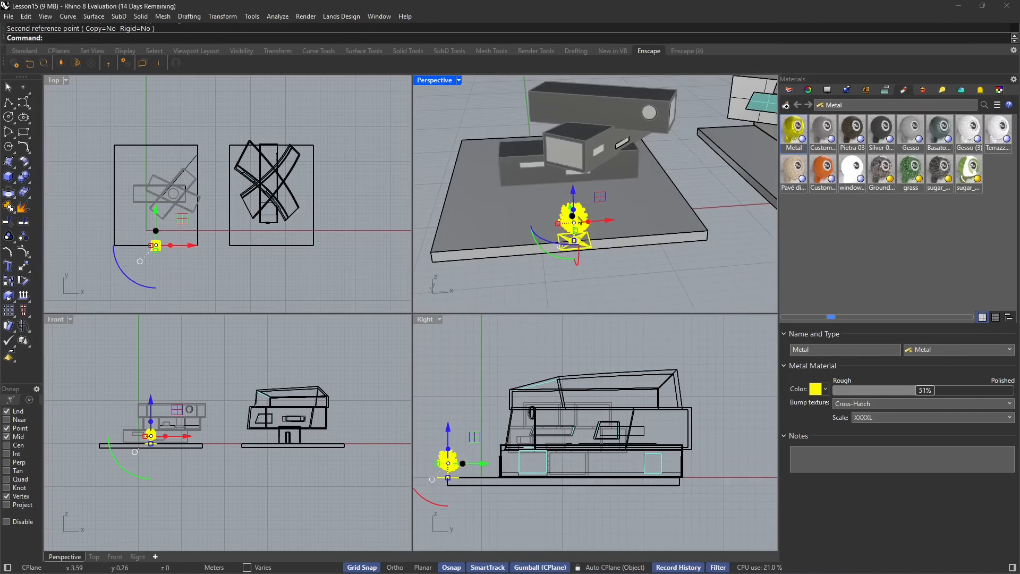
{"action": "left_click_drag", "start_coordinate": [611, 219], "coordinate": [514, 233]}
{"action": "right_click_drag", "start_coordinate": [514, 233], "coordinate": [558, 229]}
{"action": "left_click_drag", "start_coordinate": [554, 217], "coordinate": [537, 210]}
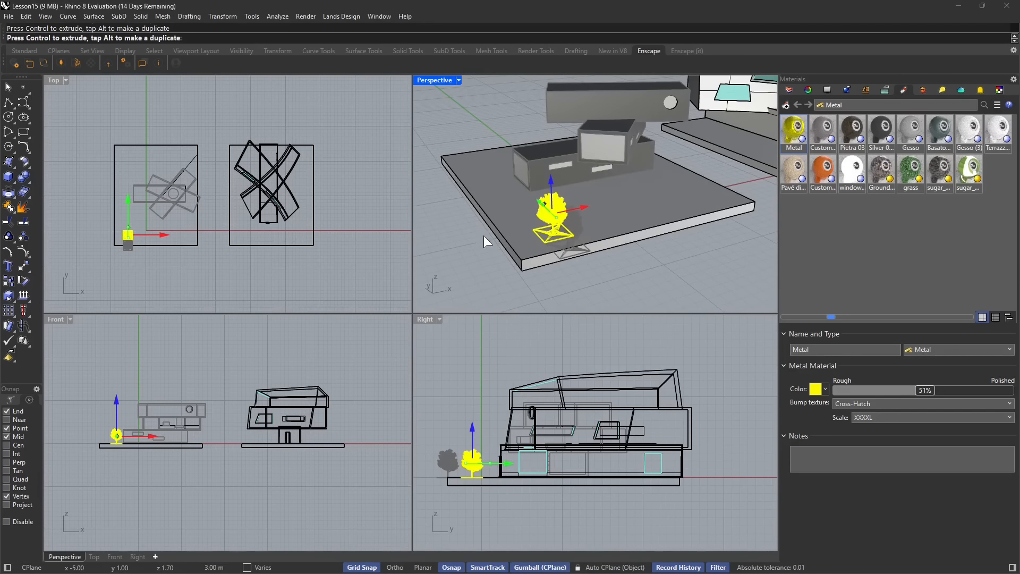
{"action": "scroll", "coordinate": [485, 236], "scroll_direction": "down", "scroll_amount": 5}
{"action": "key", "text": "Escape"}
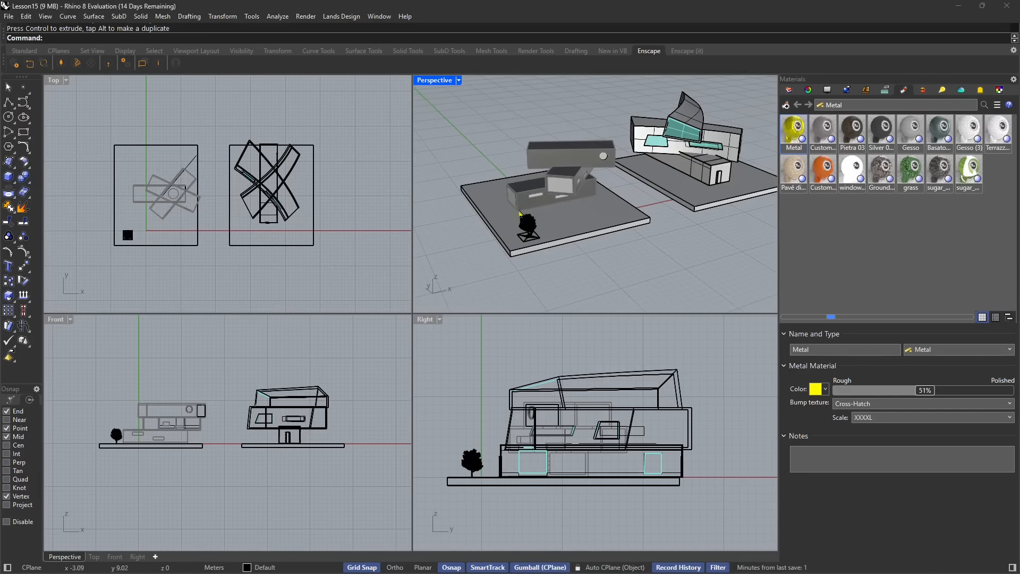
Step: Set the Perspective viewport to the Raytraced display mode with the view close to the tree
{"action": "scroll", "coordinate": [476, 133], "scroll_direction": "up", "scroll_amount": 6}
{"action": "left_click", "coordinate": [459, 80]}
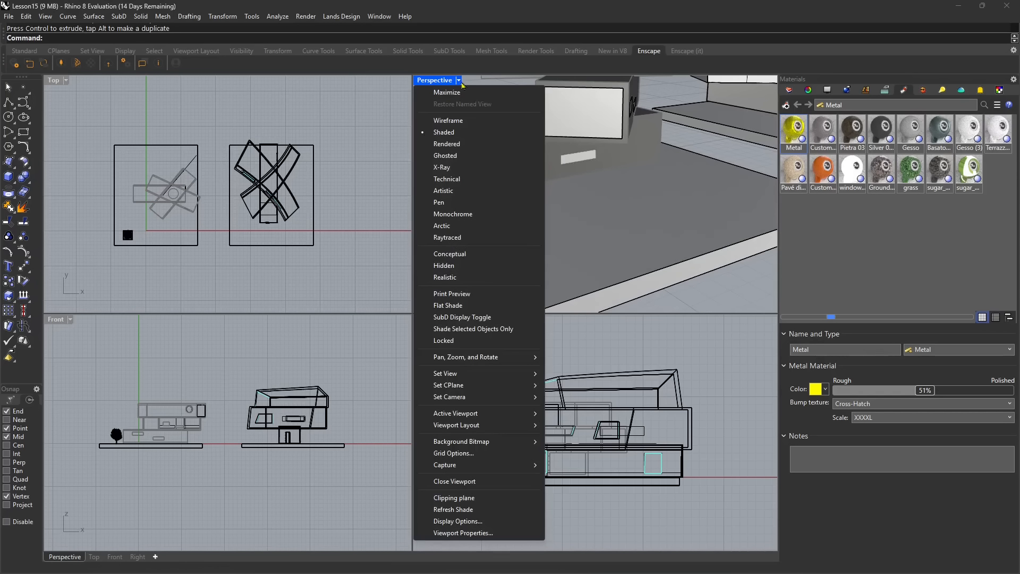
{"action": "left_click", "coordinate": [446, 238]}
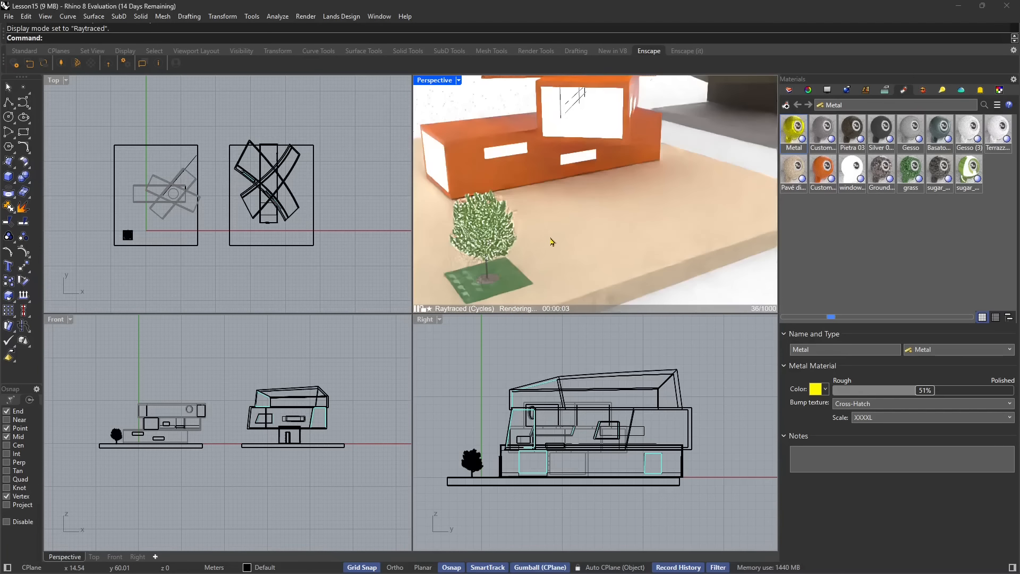
Step: Examine the raytraced maple tree's leaves up close, and pause the viewport rendering
{"action": "right_click_drag", "start_coordinate": [551, 240], "coordinate": [538, 220]}
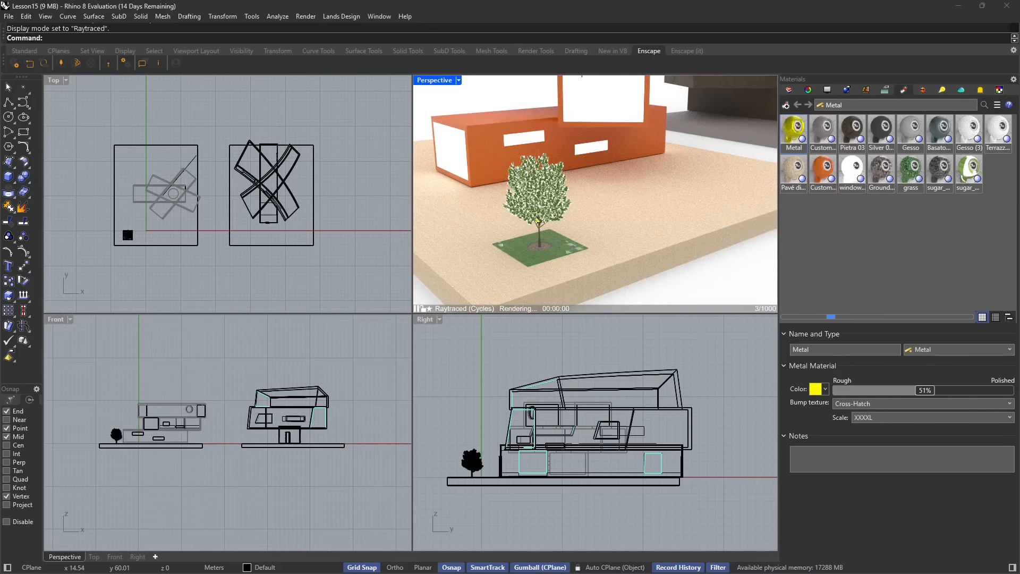
{"action": "scroll", "coordinate": [537, 220], "scroll_direction": "up", "scroll_amount": 3}
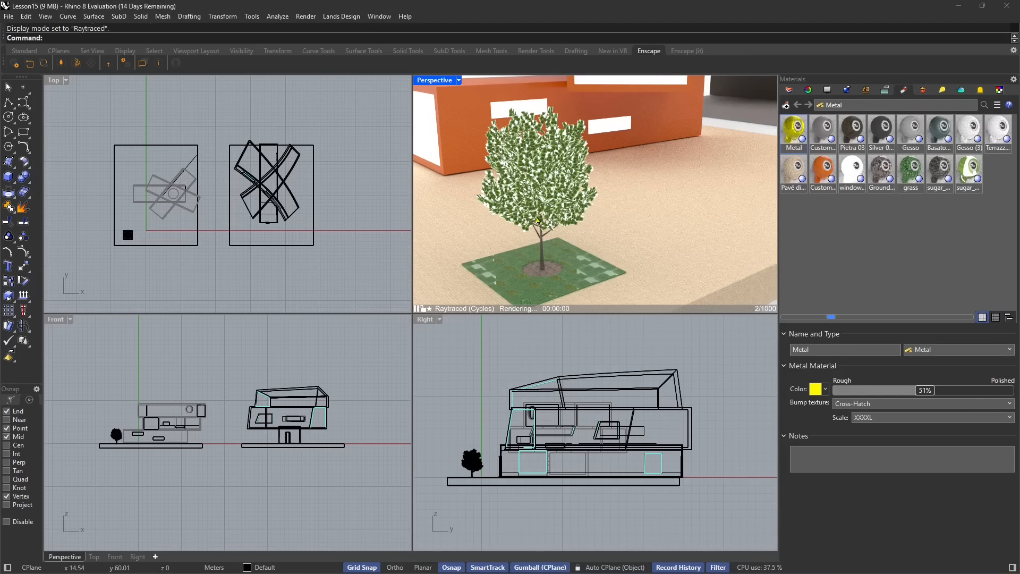
{"action": "scroll", "coordinate": [538, 220], "scroll_direction": "up", "scroll_amount": 3}
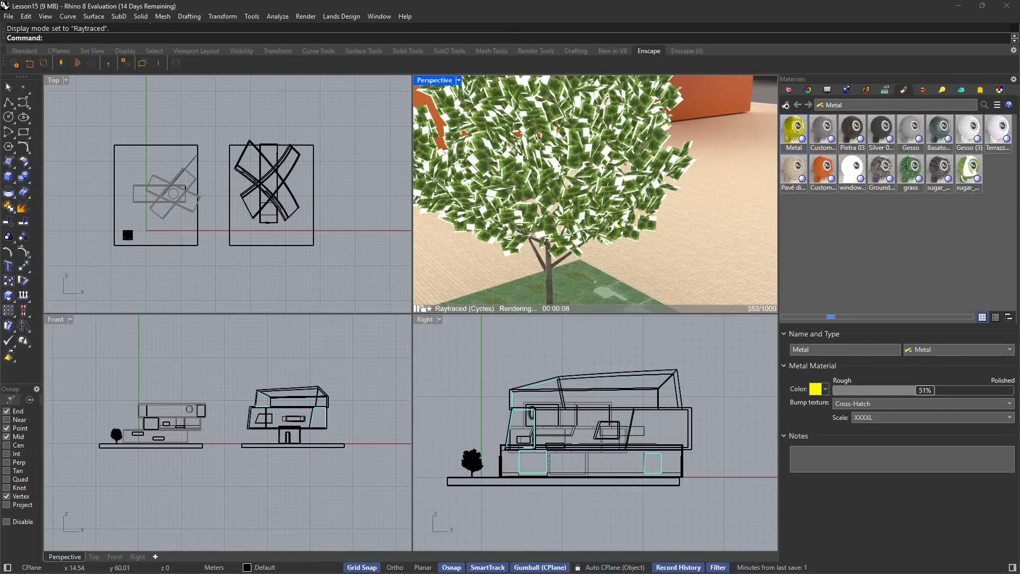
{"action": "scroll", "coordinate": [626, 244], "scroll_direction": "down", "scroll_amount": 5}
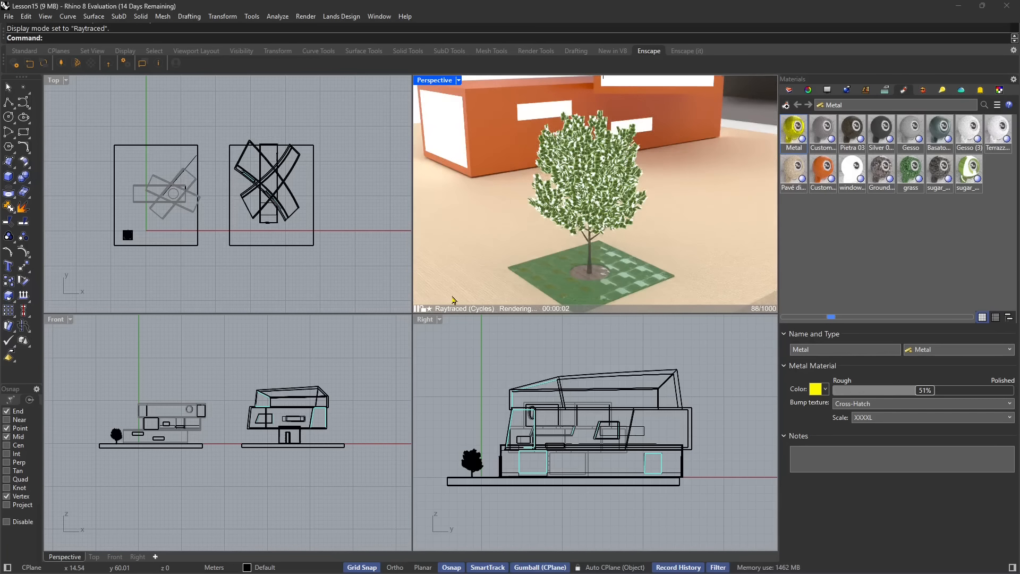
{"action": "left_click", "coordinate": [417, 309]}
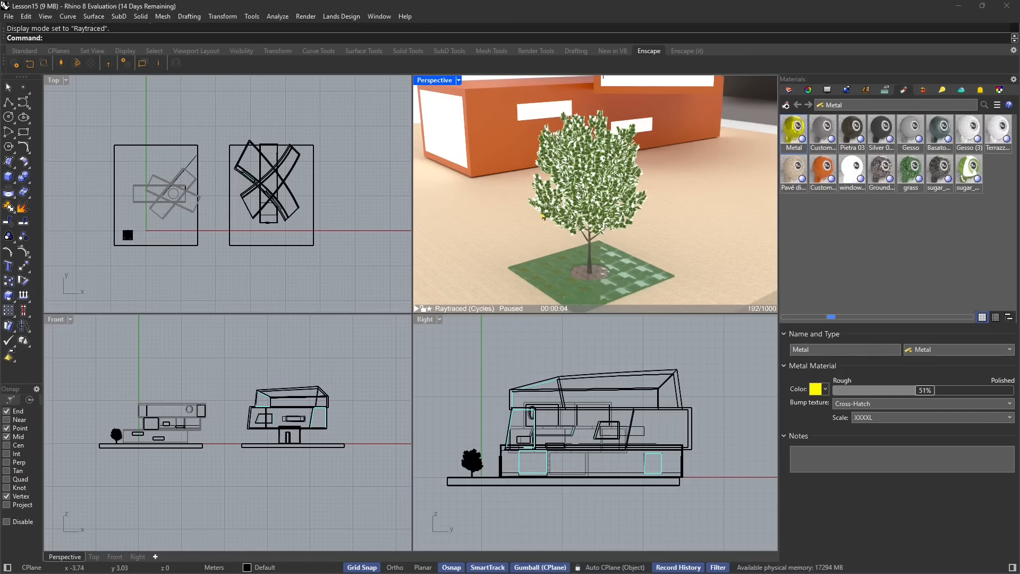
Step: Select a leaf mesh of the tree and examine its sugar_maple_leaf material and the available material types
{"action": "scroll", "coordinate": [120, 233], "scroll_direction": "up", "scroll_amount": 5}
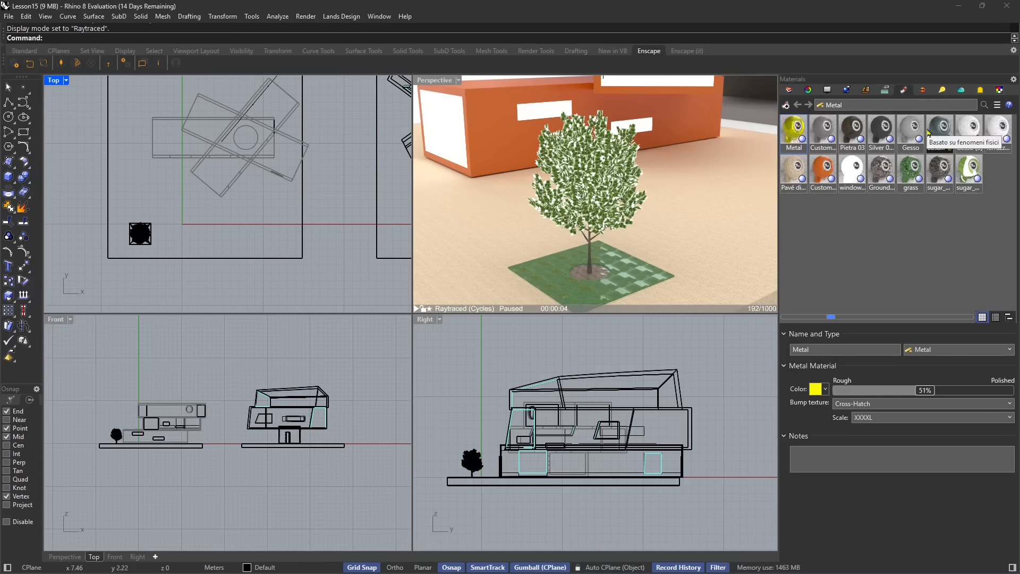
{"action": "left_click", "coordinate": [789, 92]}
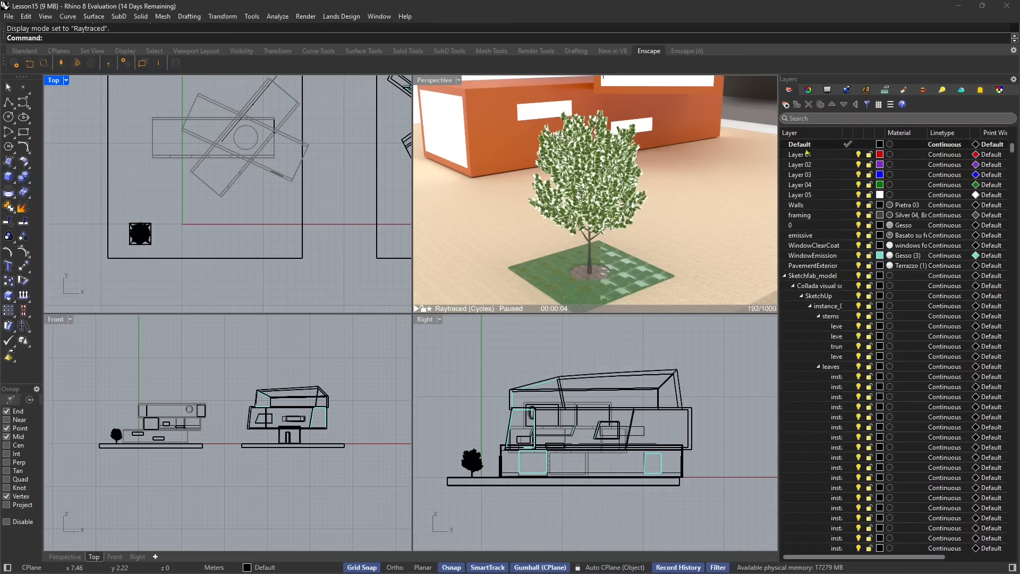
{"action": "left_click", "coordinate": [808, 90]}
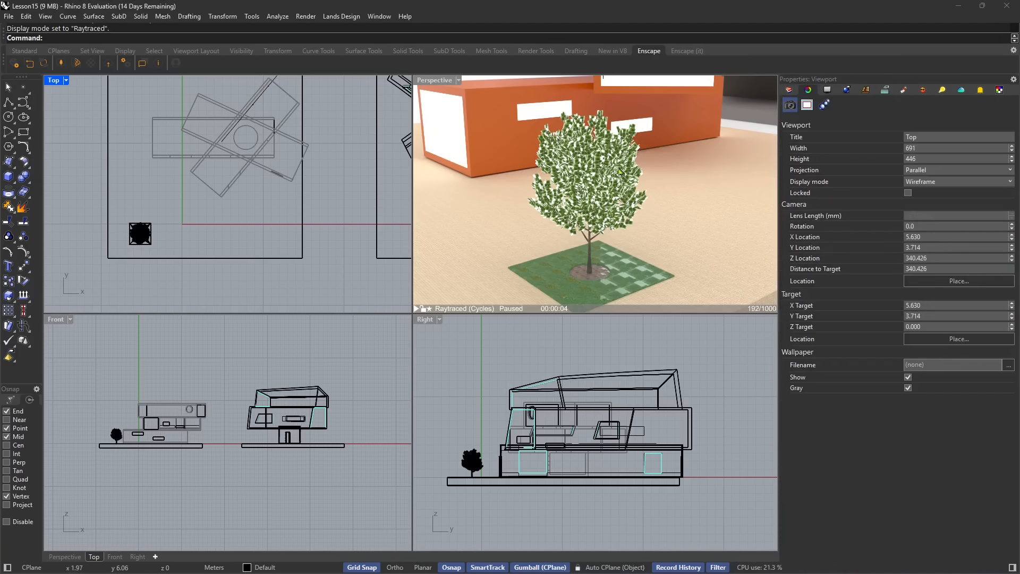
{"action": "left_click", "coordinate": [577, 213]}
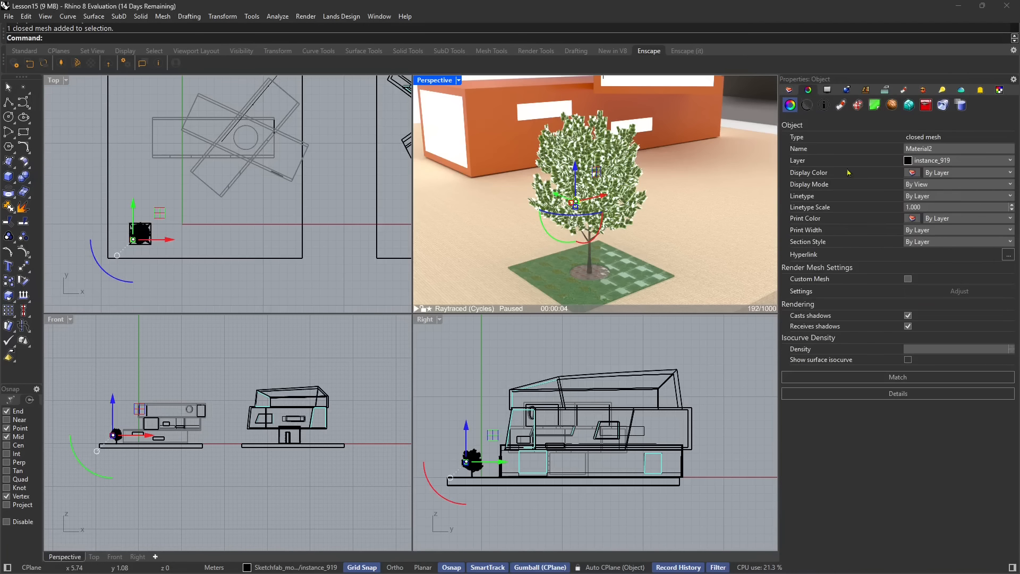
{"action": "left_click", "coordinate": [841, 104]}
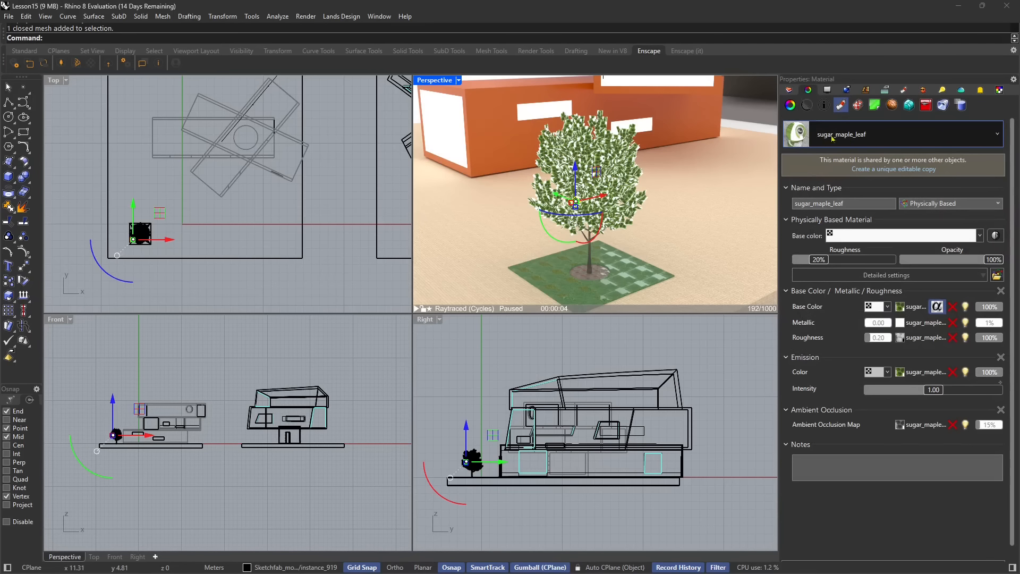
{"action": "left_click", "coordinate": [930, 205]}
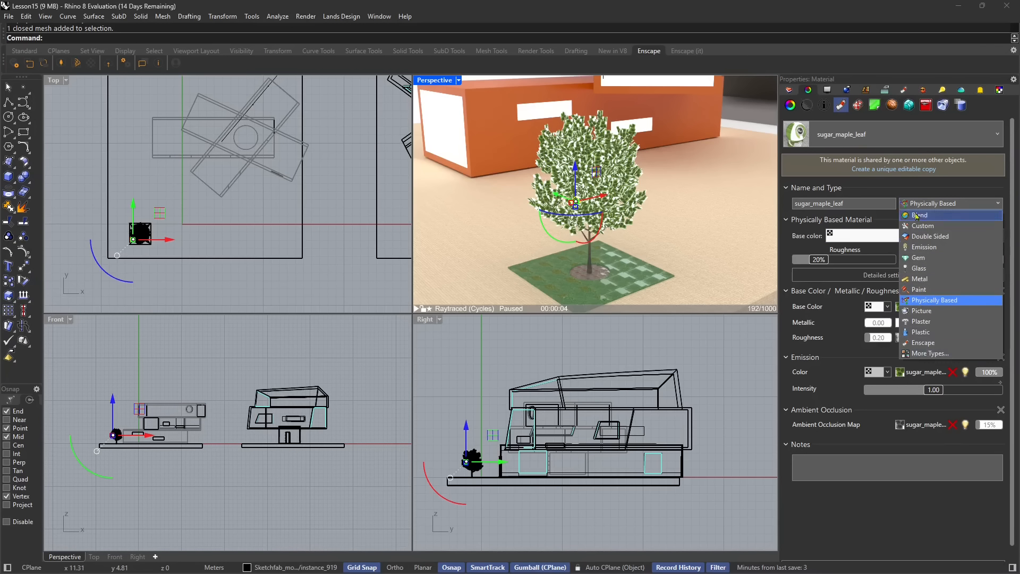
{"action": "left_click", "coordinate": [913, 63]}
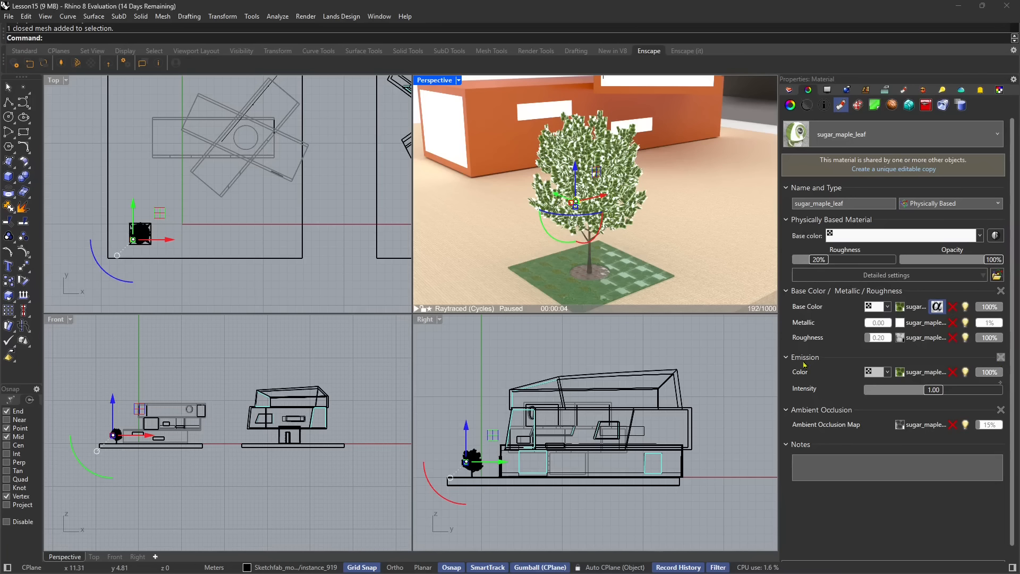
Step: Remove the Emission and Ambient Occlusion sections and the Metallic texture from the sugar_maple_leaf material
{"action": "left_click", "coordinate": [1001, 357]}
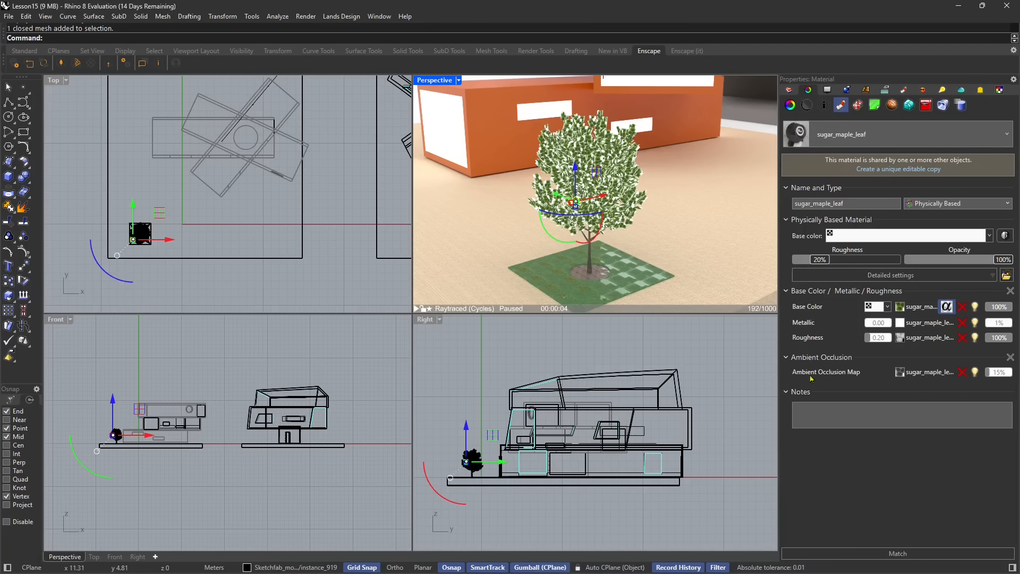
{"action": "left_click", "coordinate": [809, 363]}
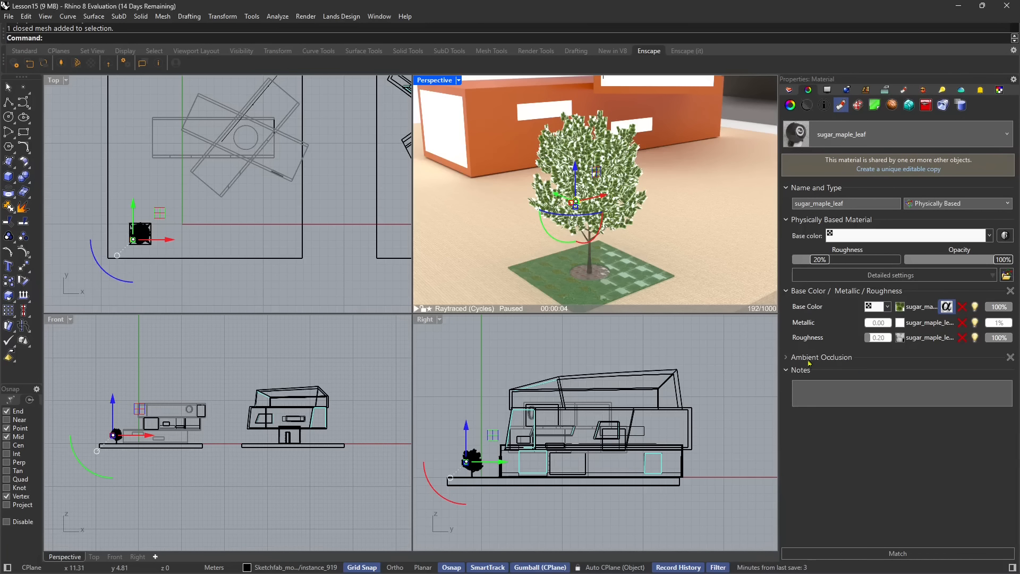
{"action": "left_click", "coordinate": [792, 363]}
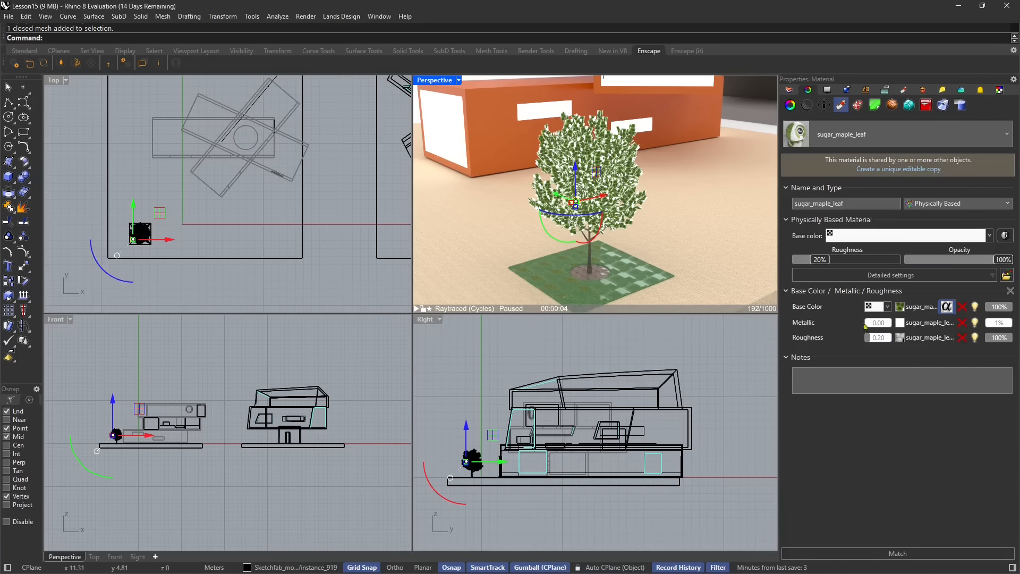
{"action": "left_click", "coordinate": [962, 323]}
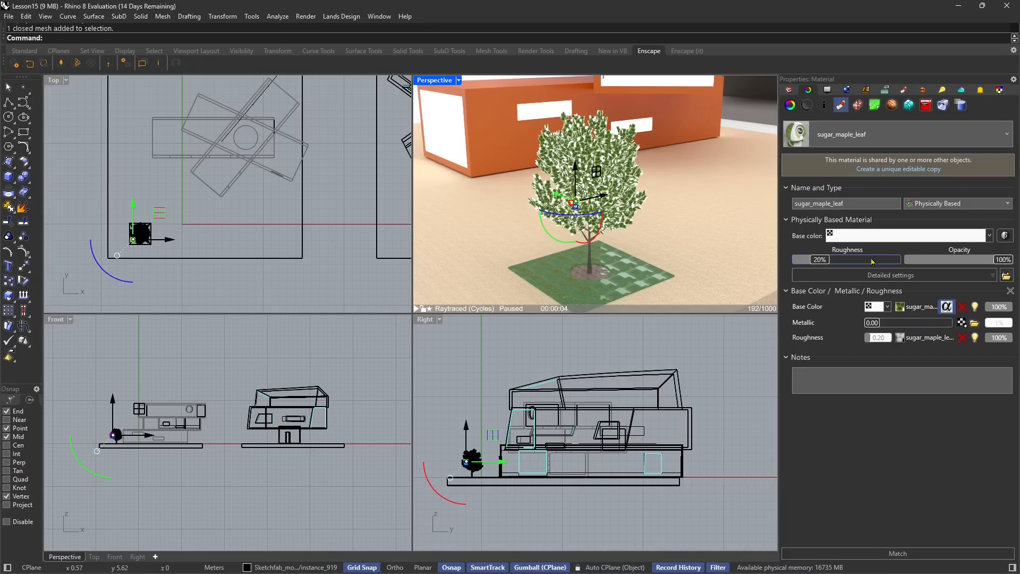
Step: Add the Opacity section to the sugar_maple_leaf material's detailed settings and expand it
{"action": "left_click", "coordinate": [878, 275]}
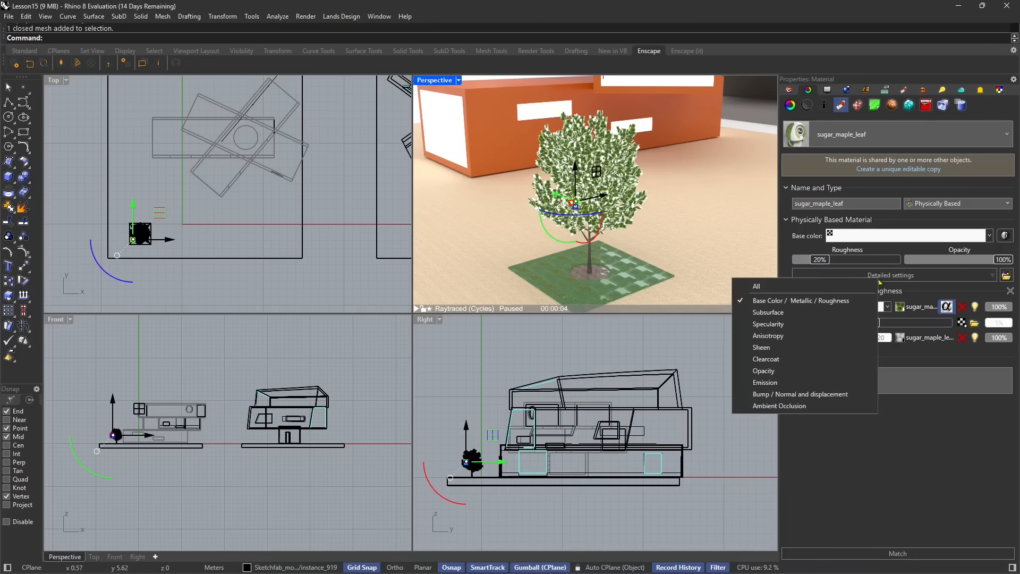
{"action": "left_click", "coordinate": [776, 372]}
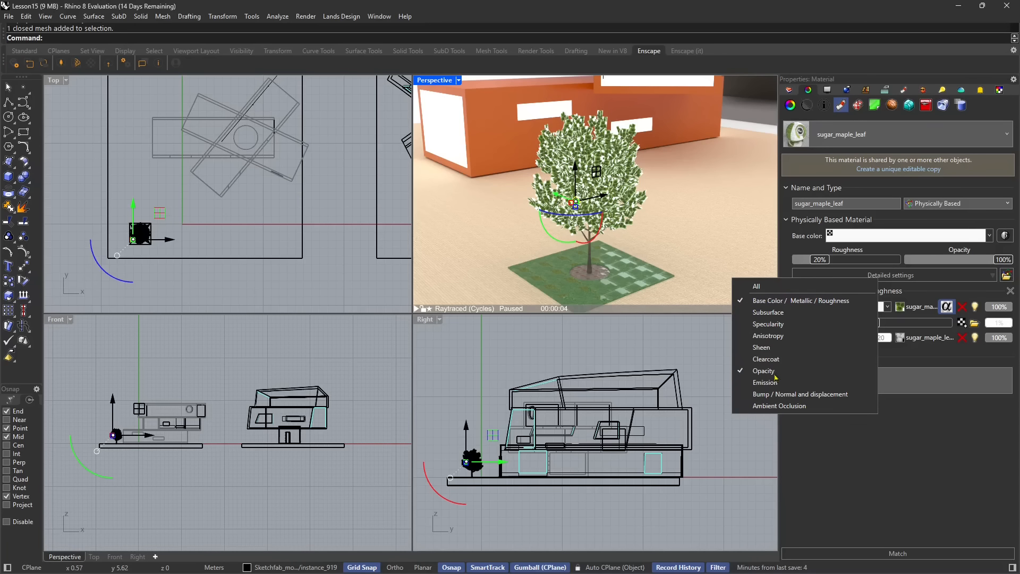
{"action": "left_click", "coordinate": [948, 396]}
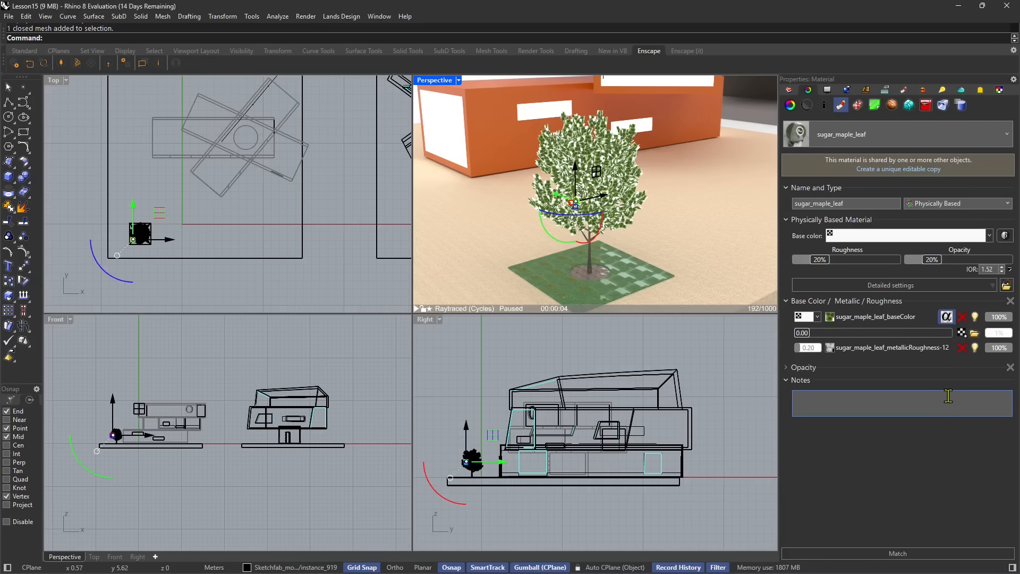
{"action": "left_click", "coordinate": [788, 368]}
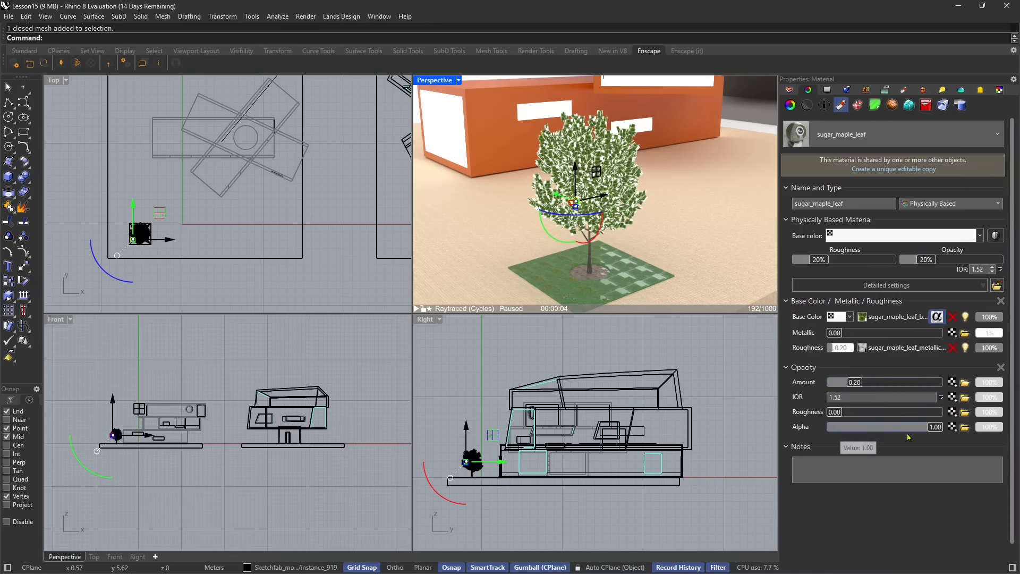
Step: Assign a Bitmap Texture to the leaf material's opacity Alpha, browsing to the textures folder of Sketchfab's maple-tree for the image
{"action": "left_click", "coordinate": [951, 427]}
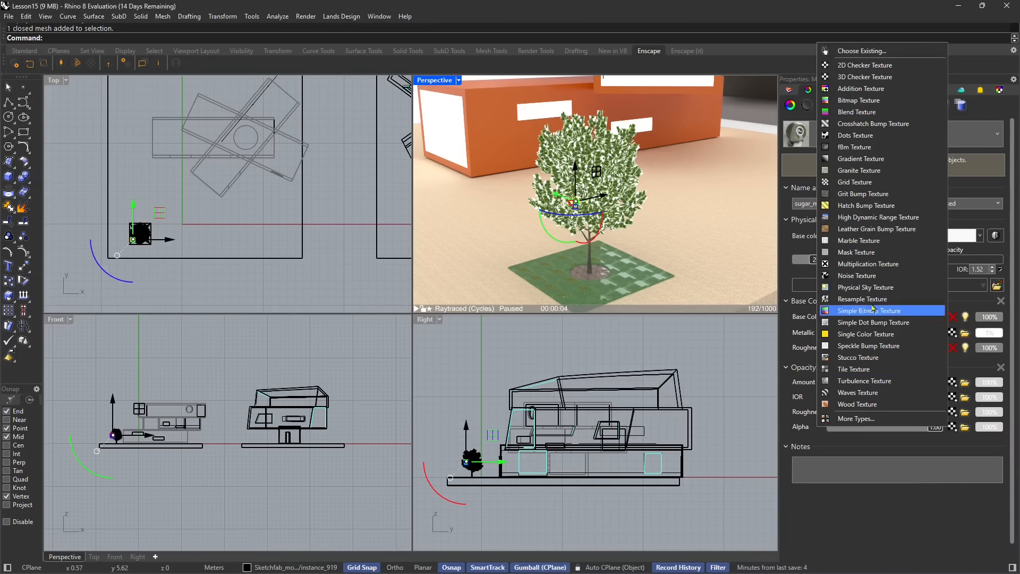
{"action": "left_click", "coordinate": [859, 100]}
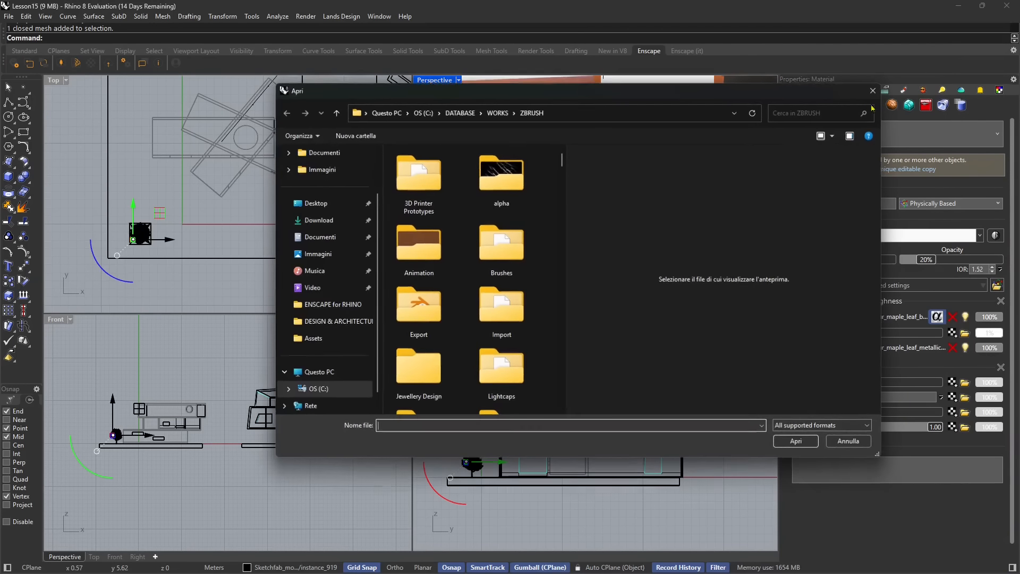
{"action": "left_click", "coordinate": [498, 112]}
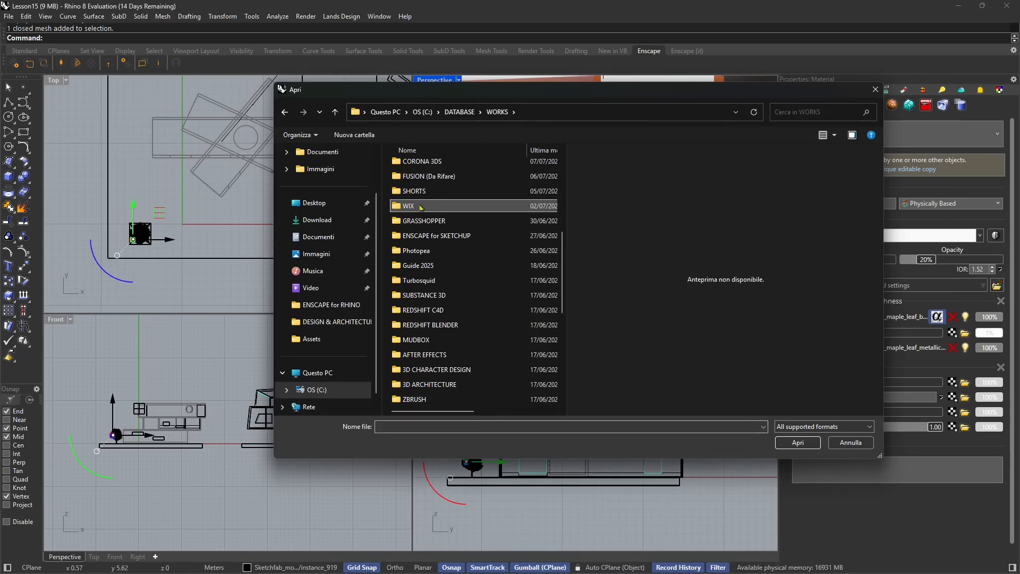
{"action": "scroll", "coordinate": [420, 207], "scroll_direction": "up", "scroll_amount": 5}
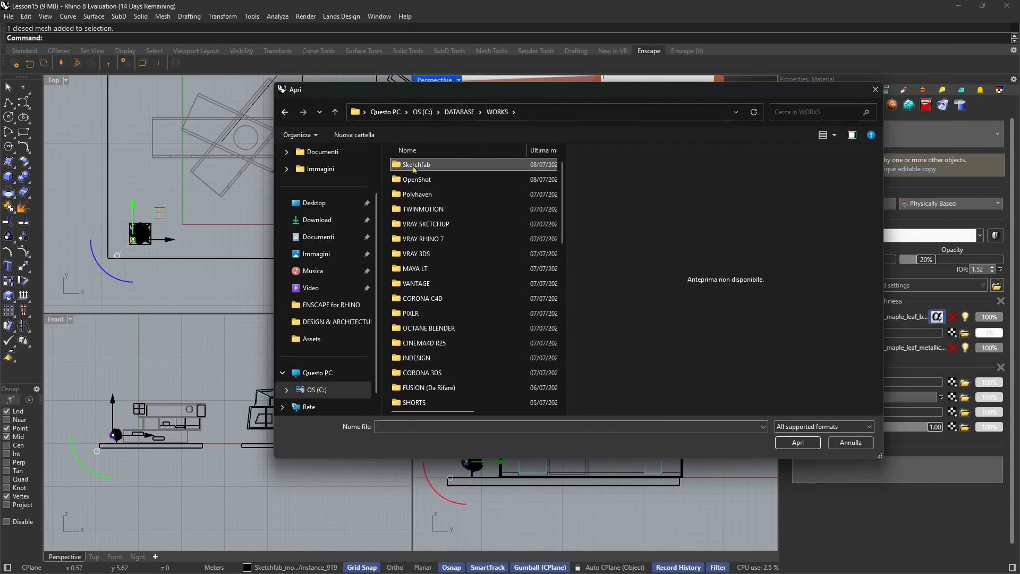
{"action": "double_click", "coordinate": [415, 165]}
{"action": "double_click", "coordinate": [417, 182]}
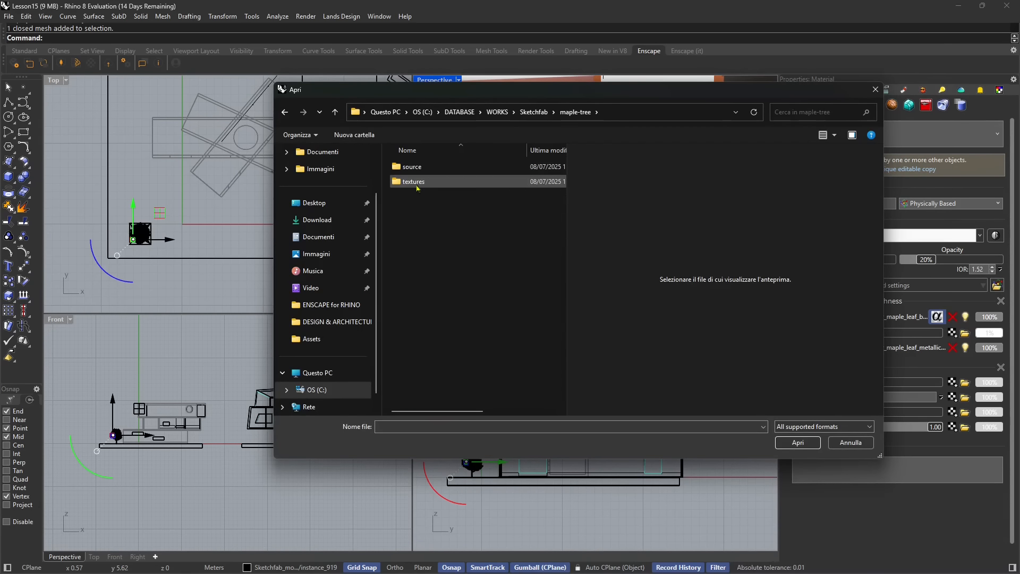
{"action": "double_click", "coordinate": [417, 182]}
{"action": "scroll", "coordinate": [455, 284], "scroll_direction": "down", "scroll_amount": 8}
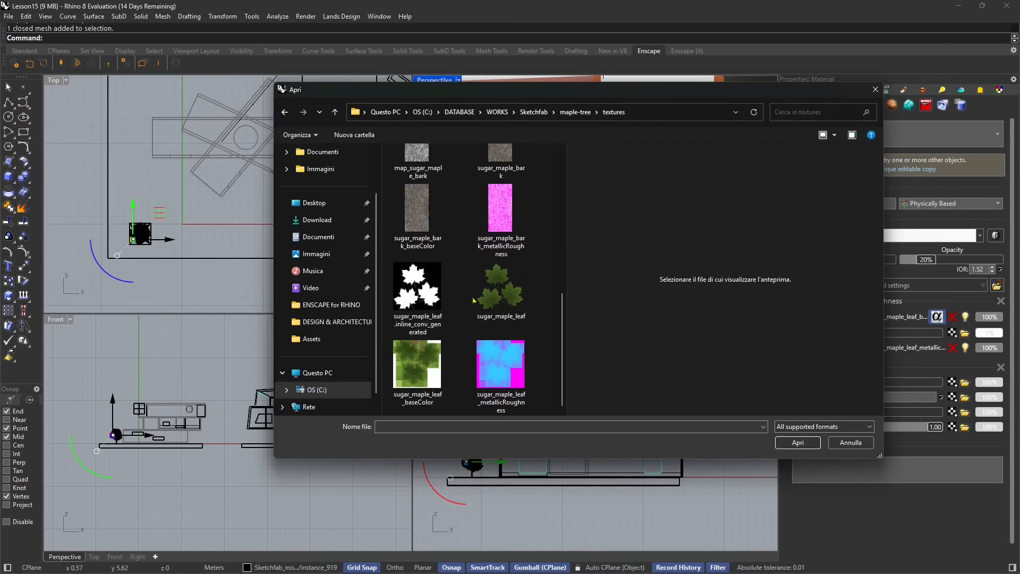